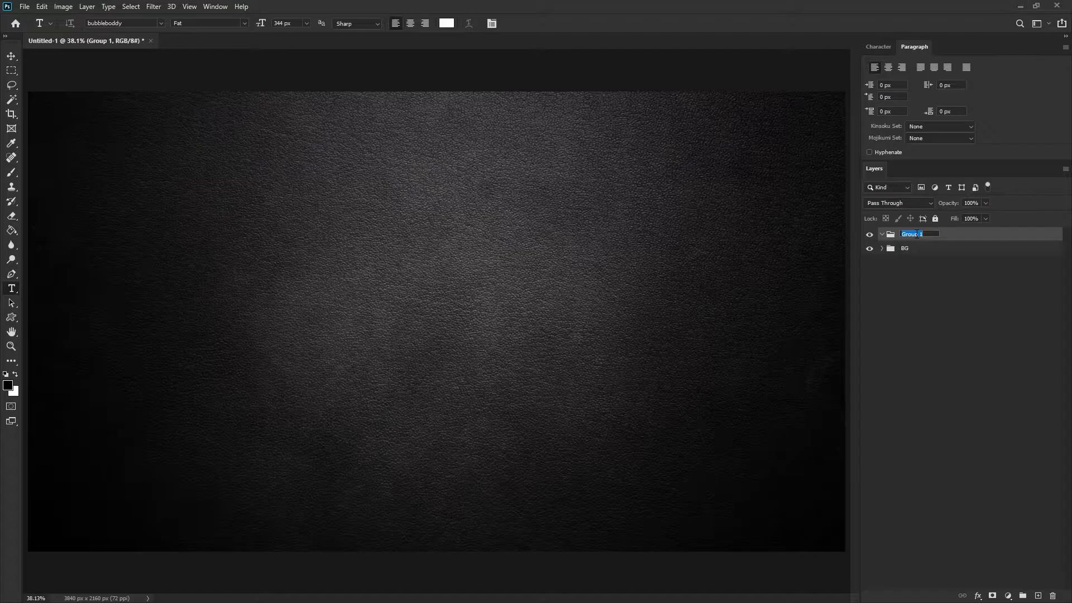
- Name the new group Text and add two separate text layers in it reading KILLER and, below it, CHROME
key(Return)
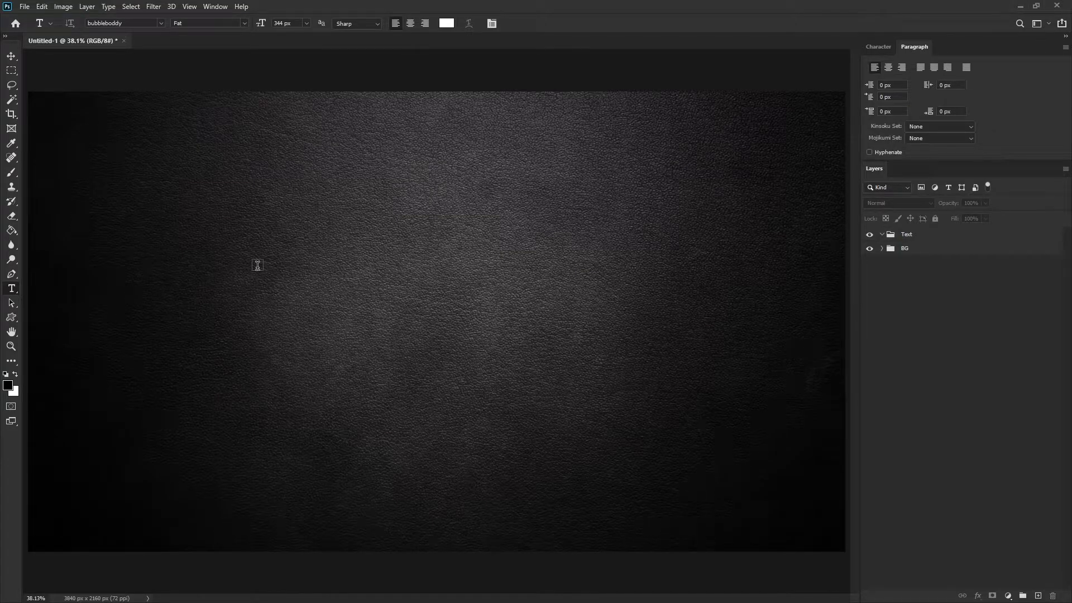
click(257, 266)
text(KILLER)
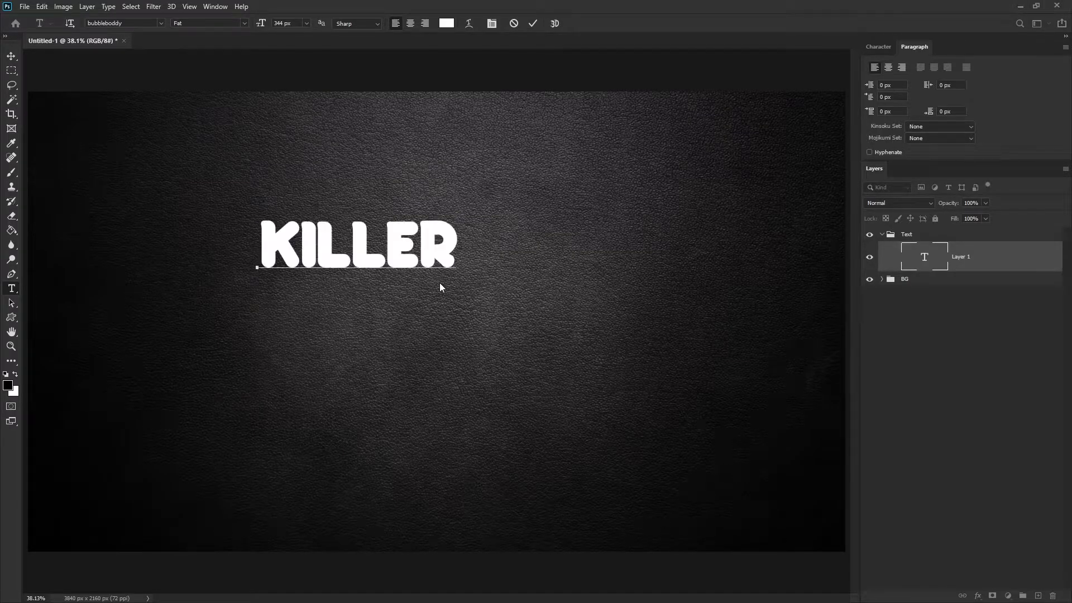
click(11, 56)
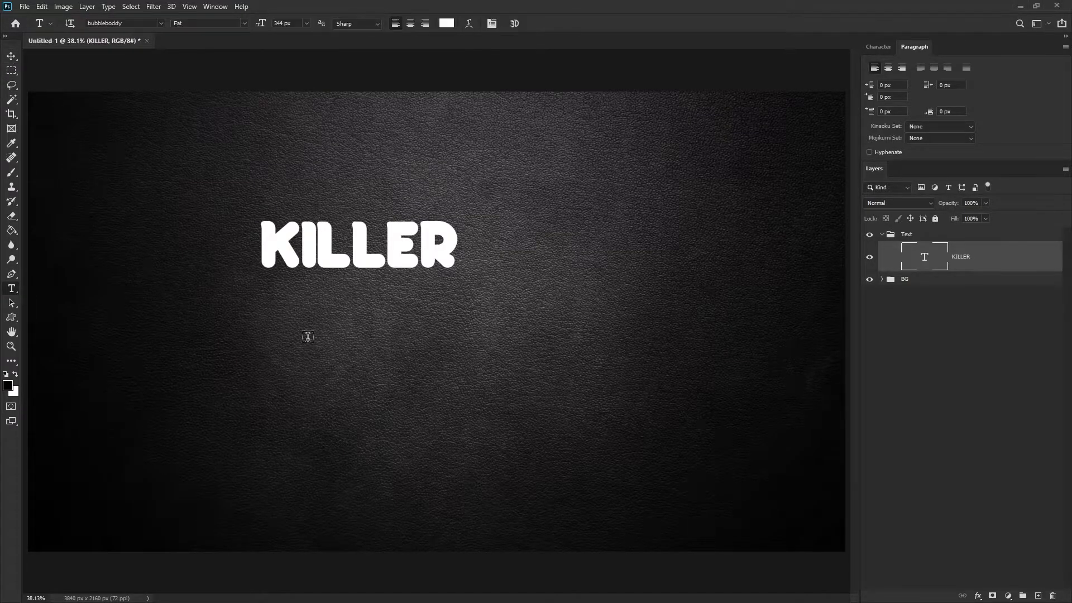
click(264, 344)
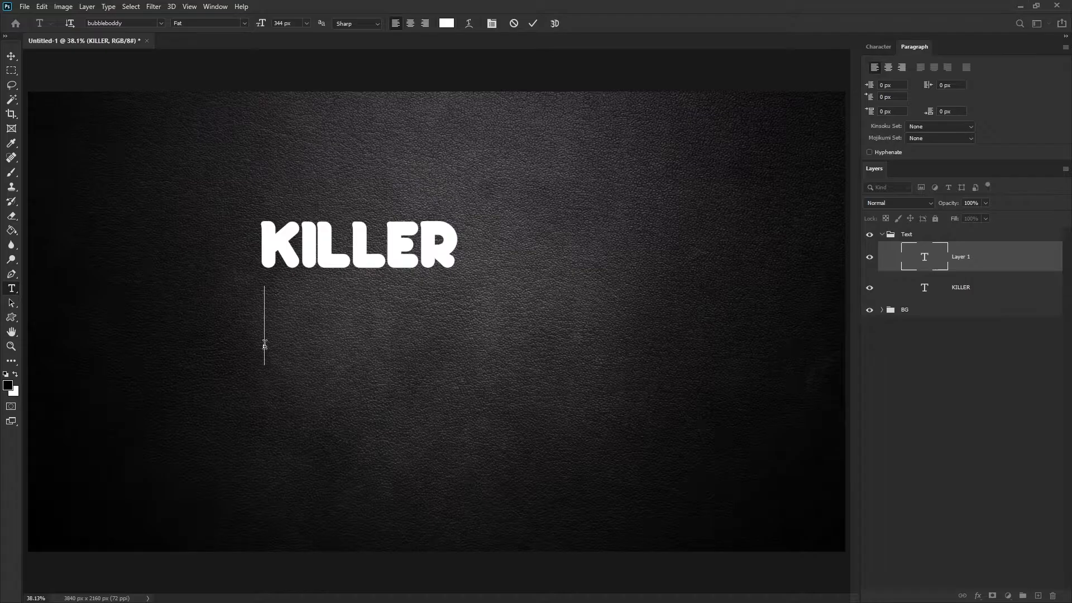
text(CHROME)
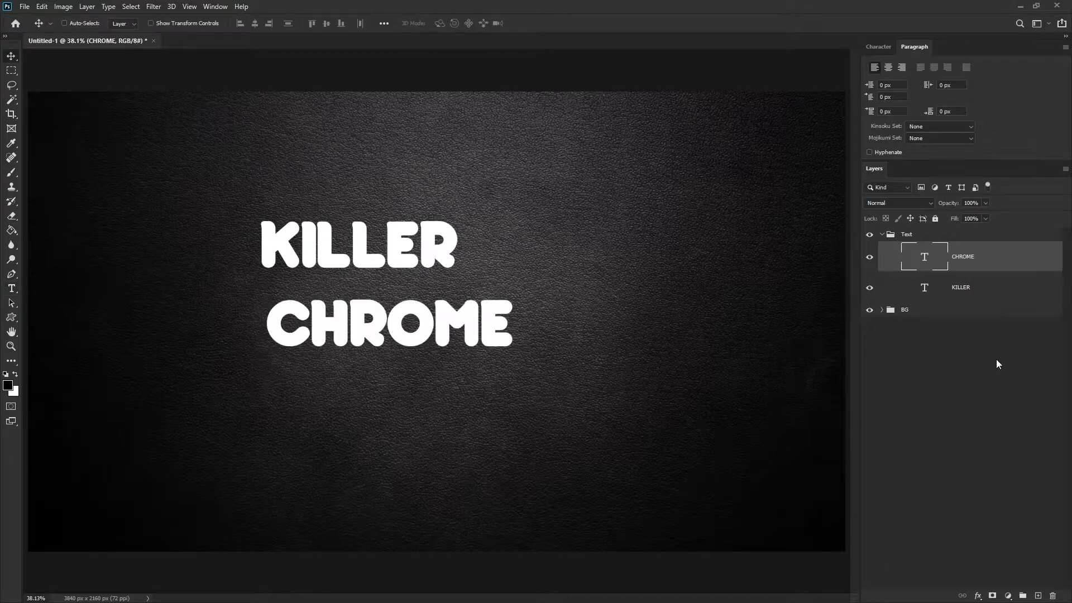
- Align both the CHROME and KILLER text layers to the horizontal and vertical centre of the canvas
shift+click(1003, 288)
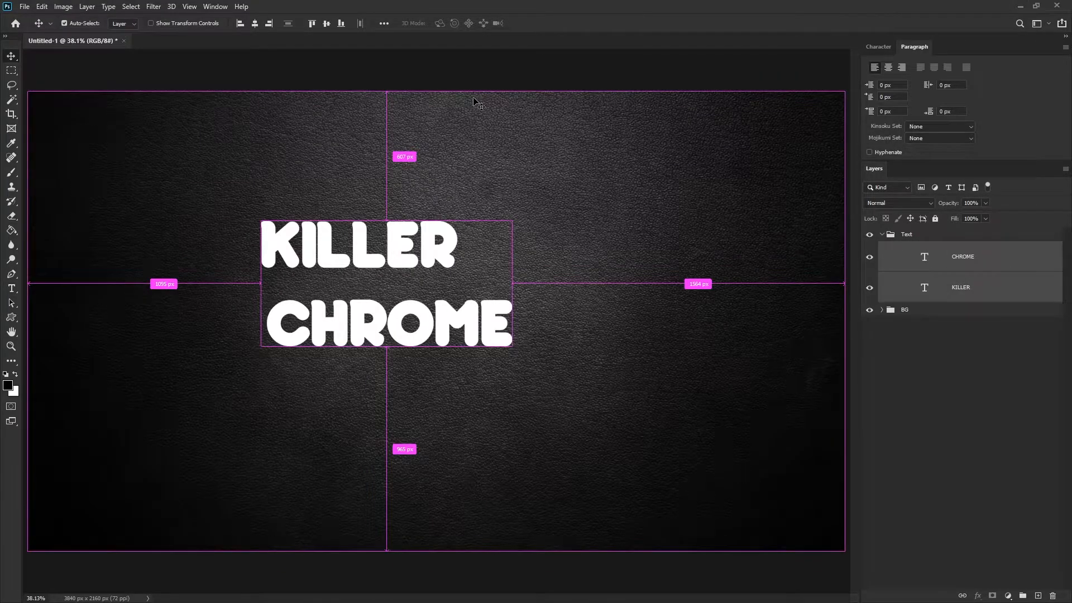
key(ctrl+a)
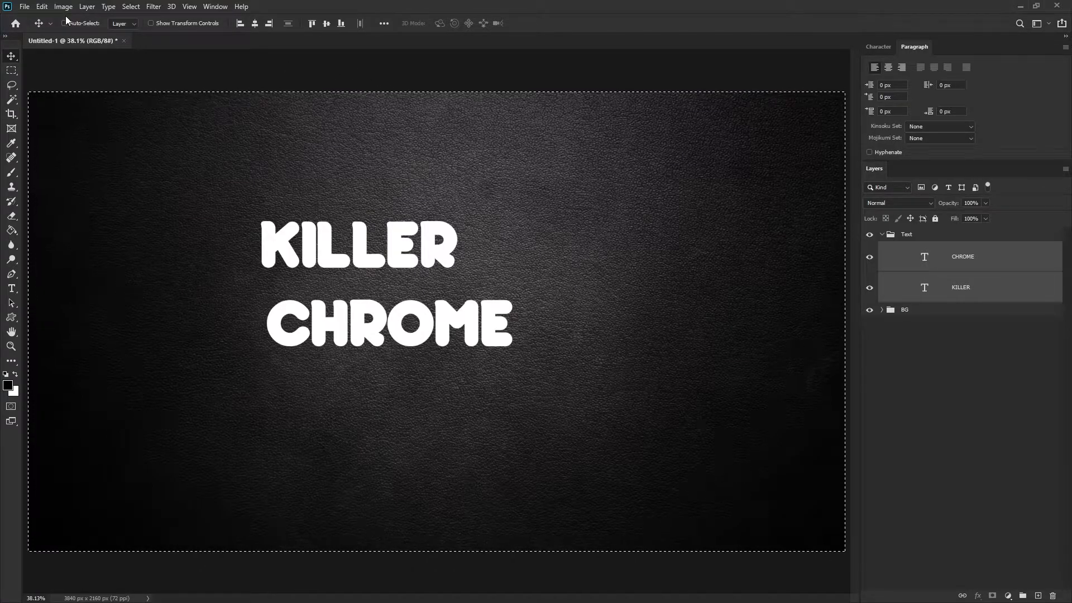
click(258, 23)
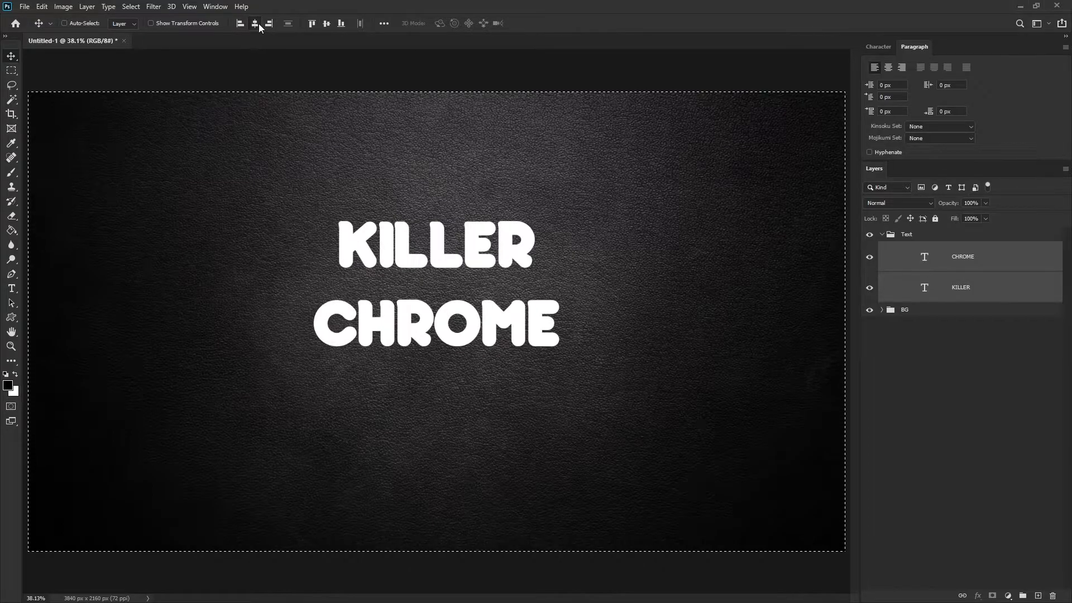
click(331, 24)
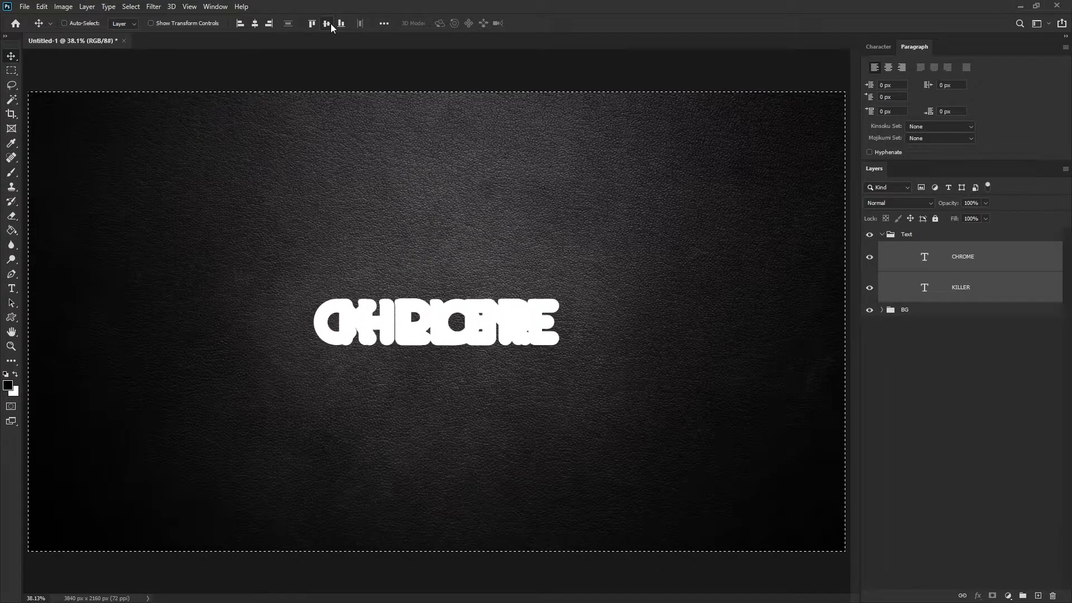
key(ctrl+d)
- Scale the KILLER and CHROME layers up together about their centre to about 226%
key(ctrl)
key(ctrl+t)
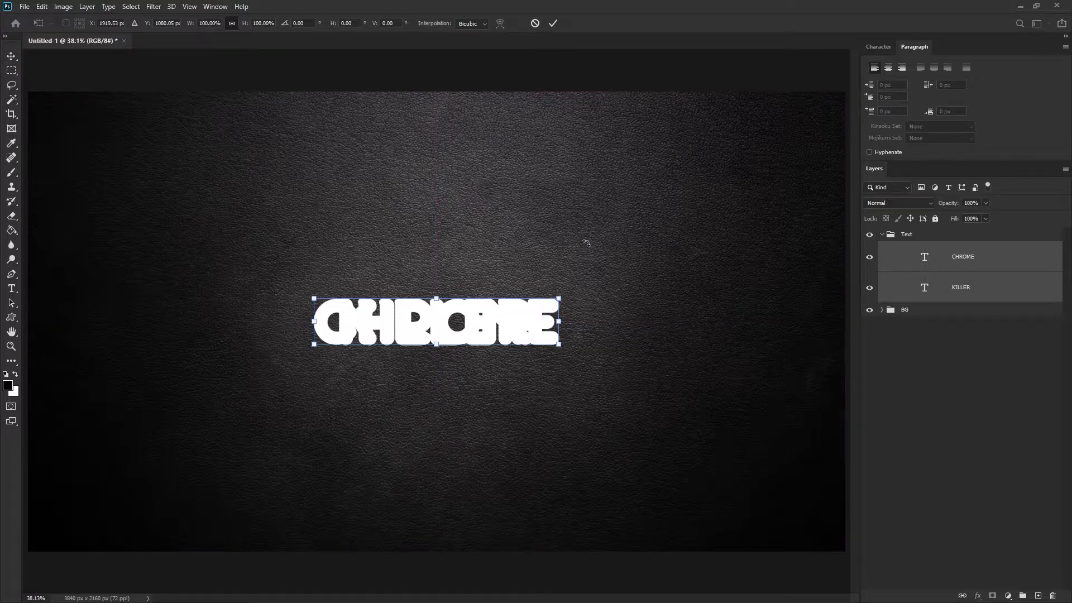
drag(557, 297, 712, 223)
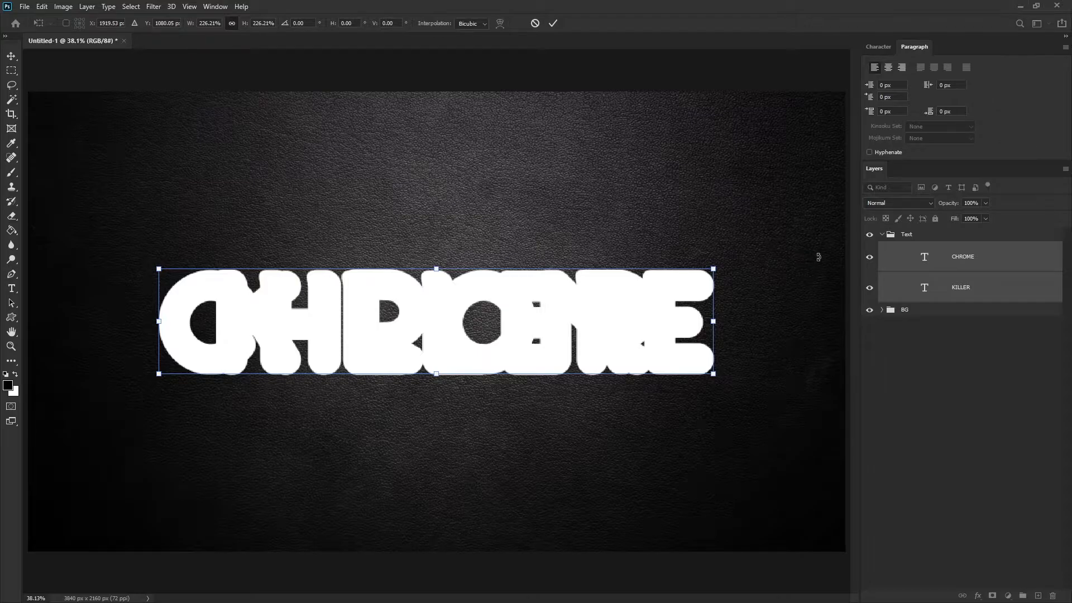
key(Return)
- Convert the CHROME and KILLER text layers into separate smart objects
click(986, 261)
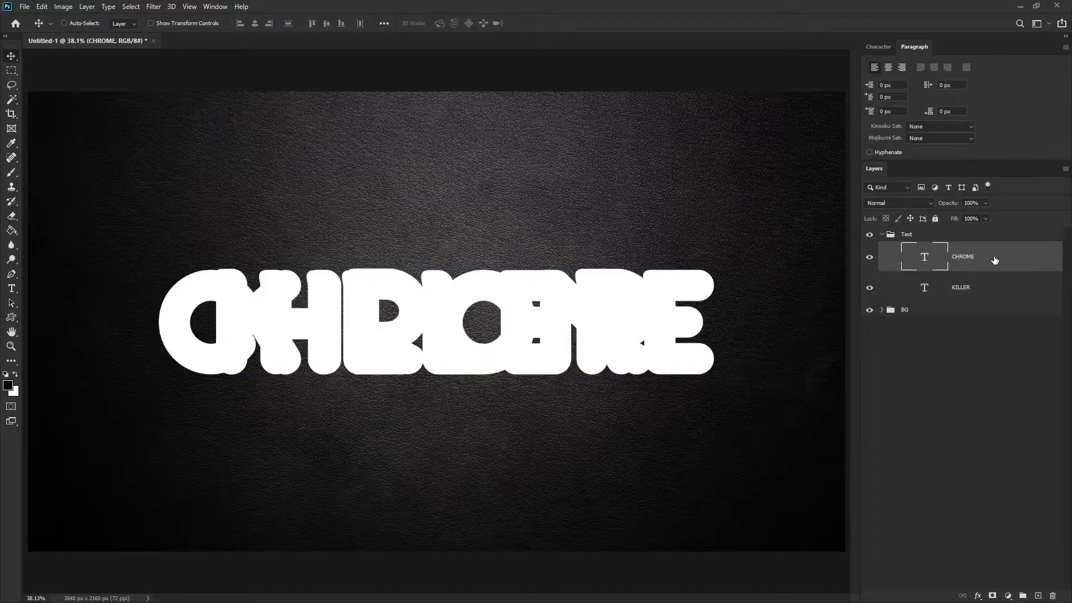
right_click(993, 258)
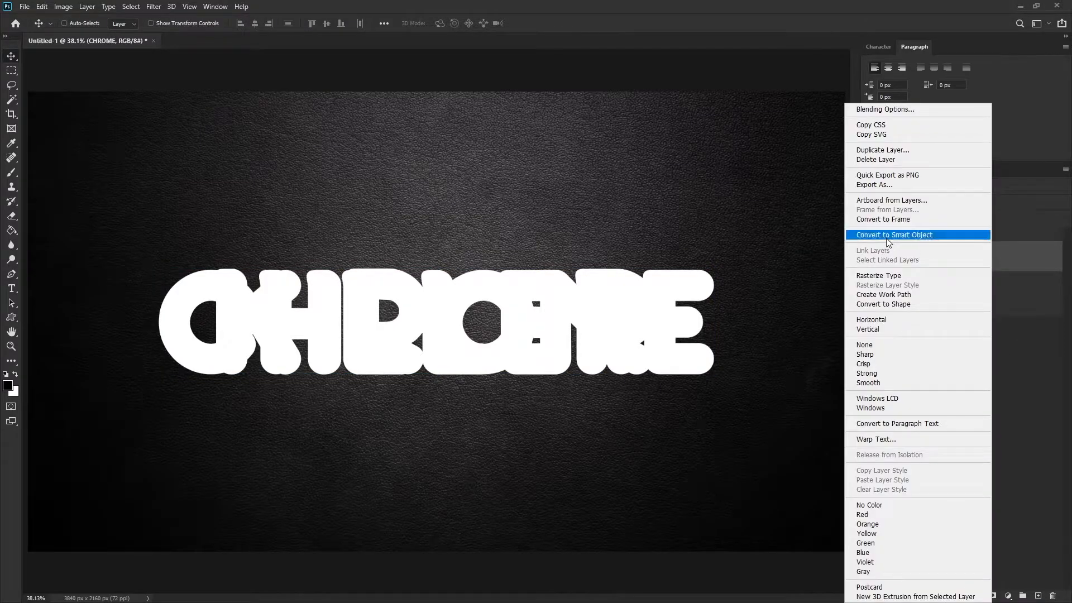
click(947, 235)
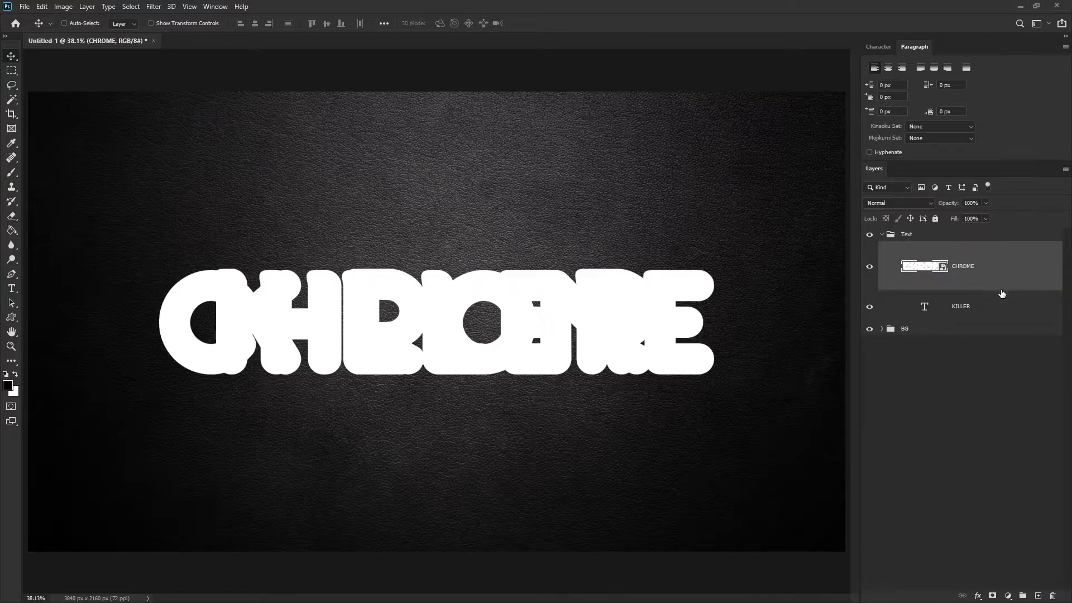
click(971, 307)
right_click(999, 311)
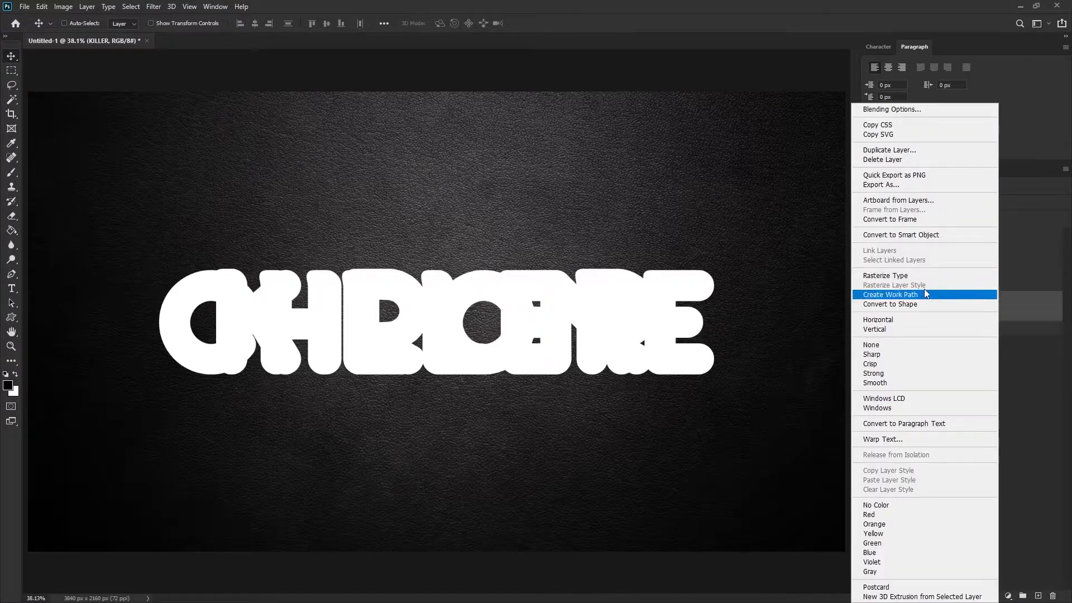
click(918, 234)
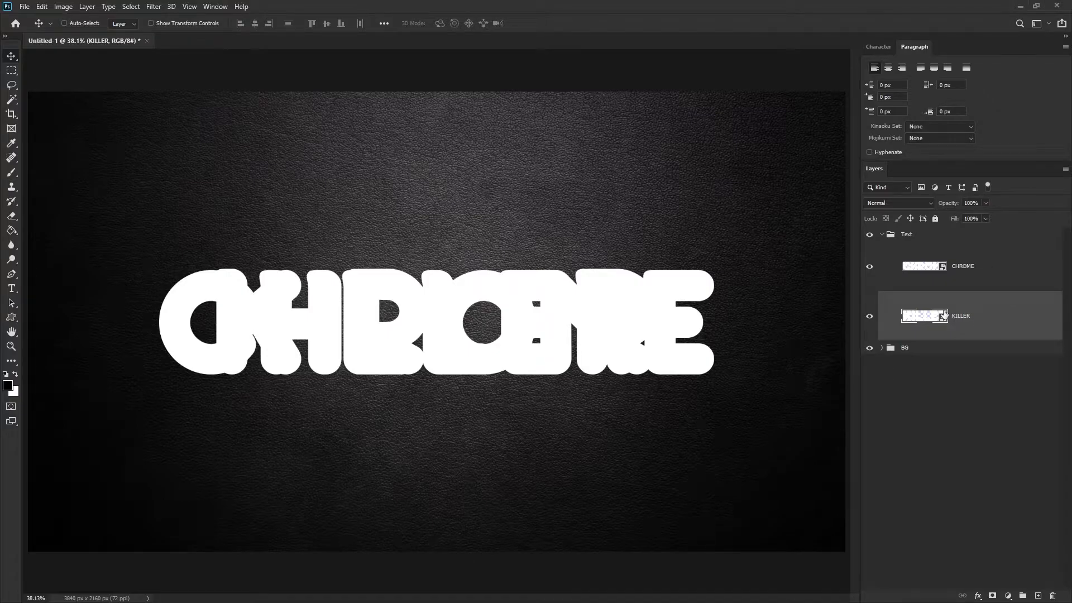
- Move KILLER up above CHROME on the canvas and centre the whole Text group vertically on the canvas
drag(592, 333, 599, 217)
click(882, 235)
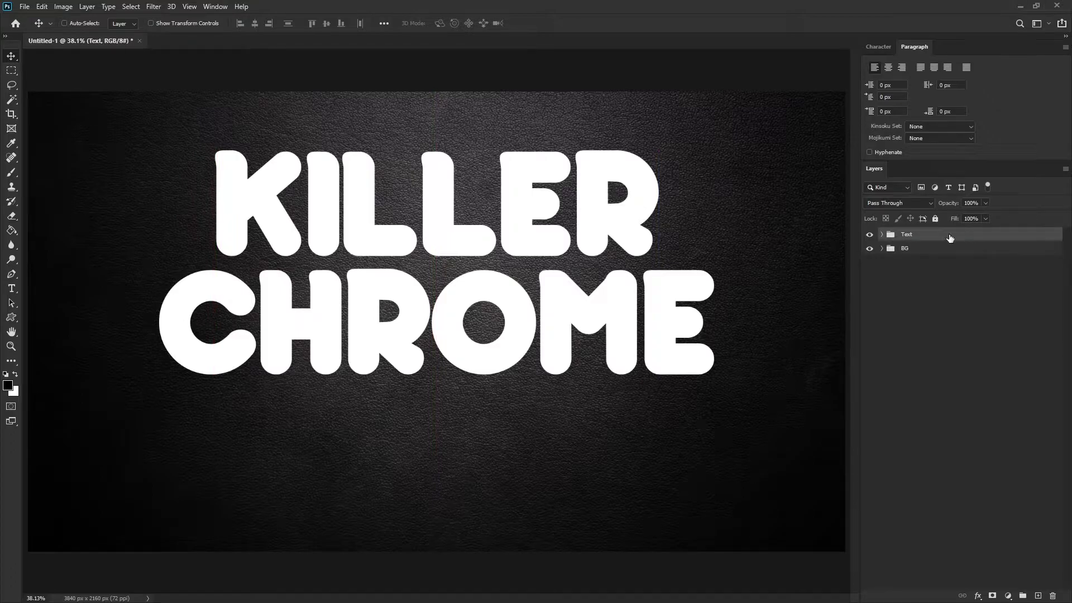
key(ctrl+a)
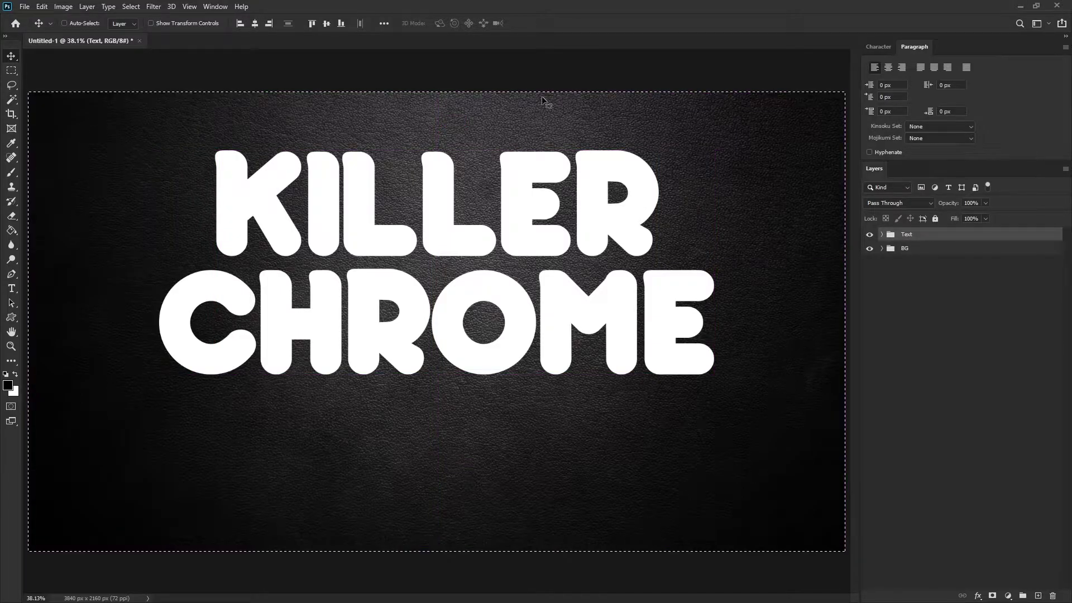
click(326, 24)
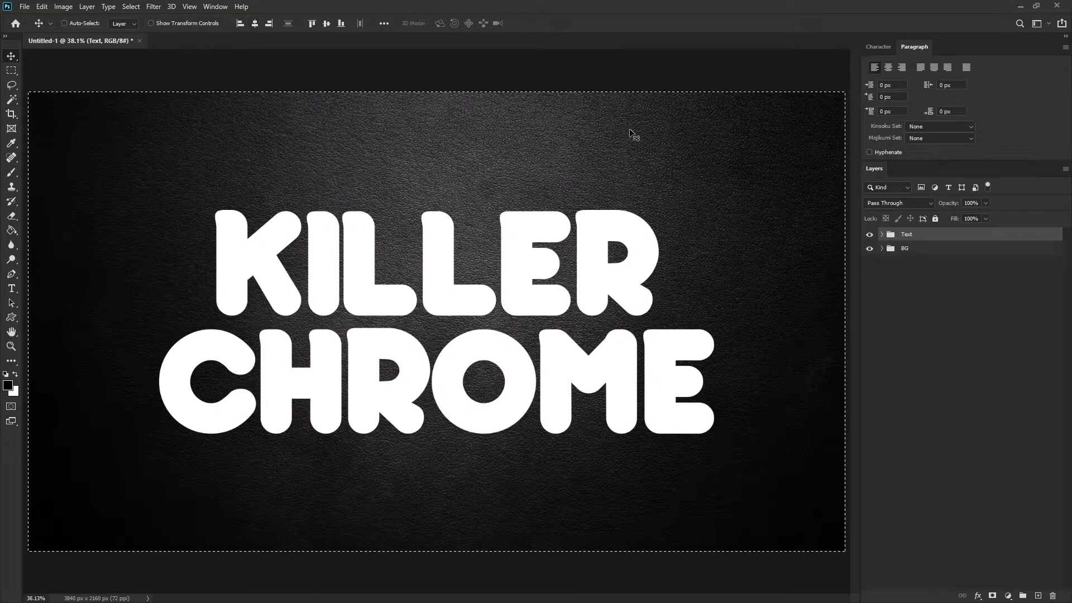
key(ctrl+d)
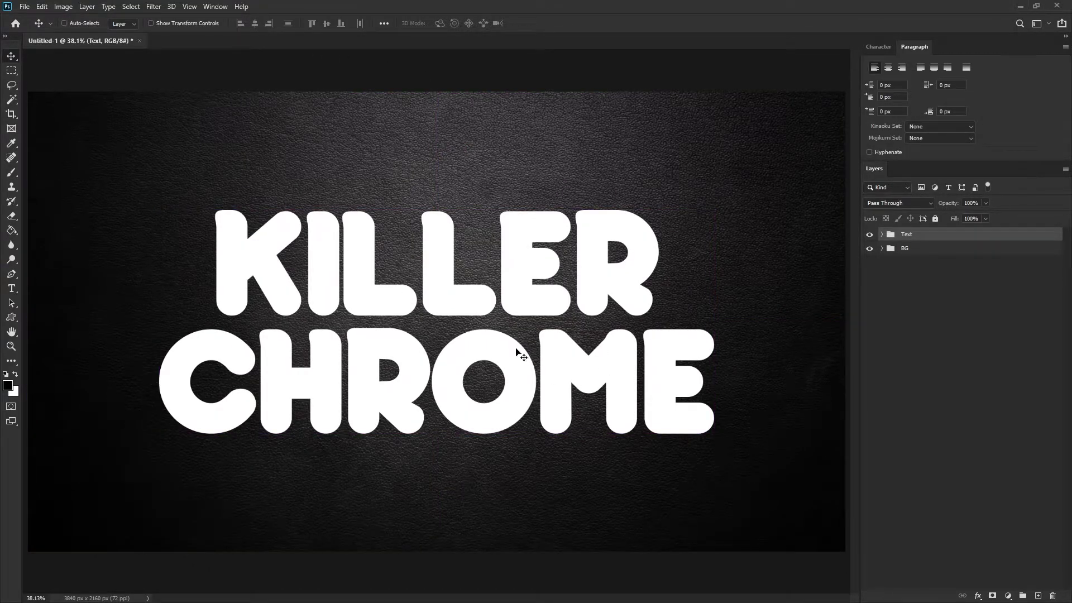
click(895, 262)
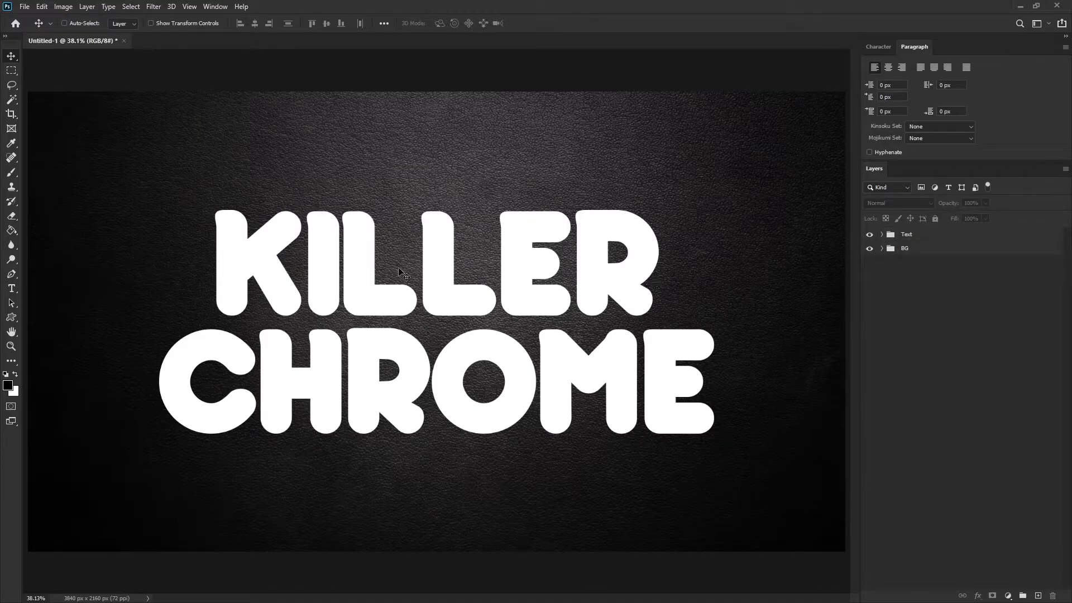
- Add a Bevel & Emboss effect to the KILLER layer with depth 150%, size 10 px and soften 1 px
click(883, 234)
double_click(1032, 268)
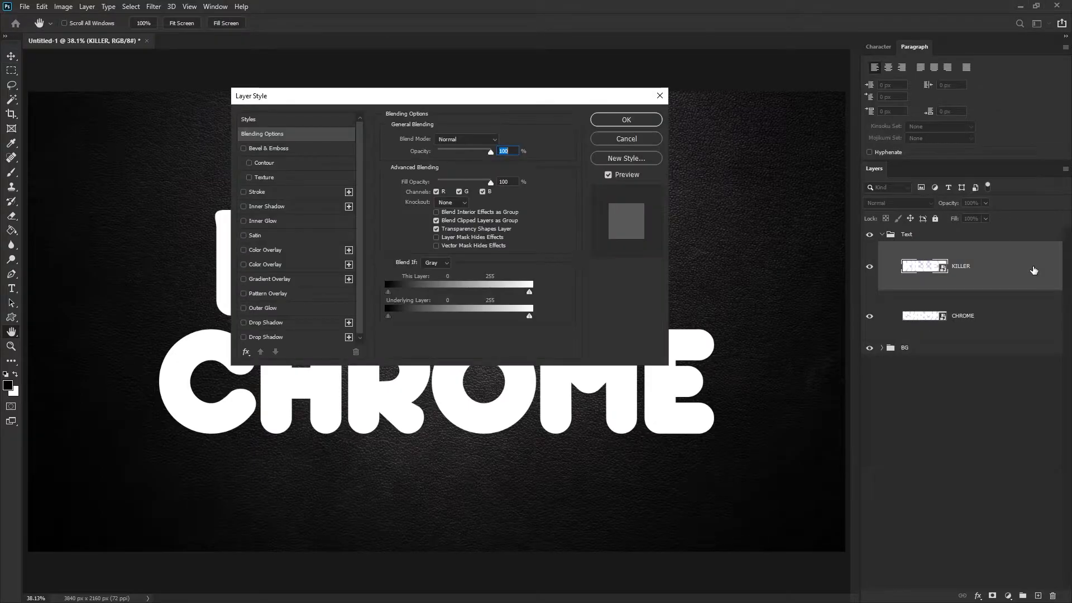
drag(439, 99, 578, 122)
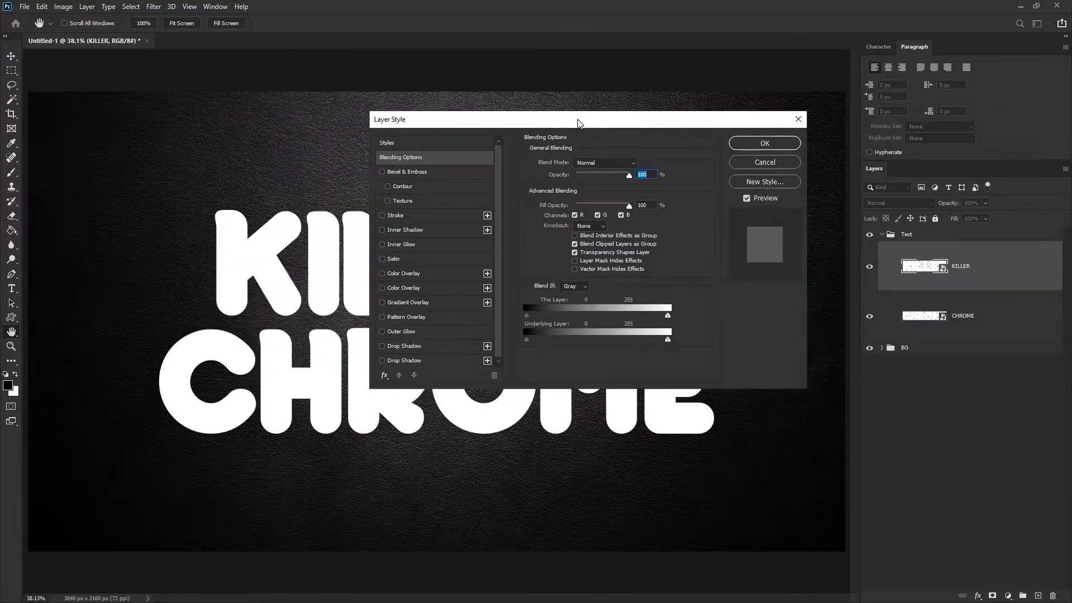
click(410, 174)
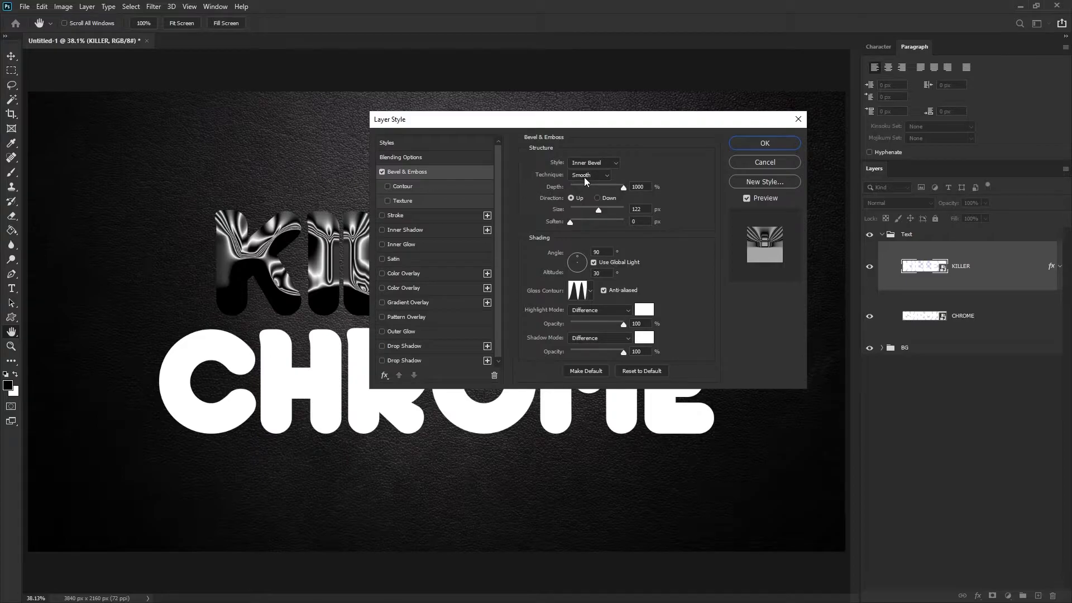
double_click(637, 187)
text(150)
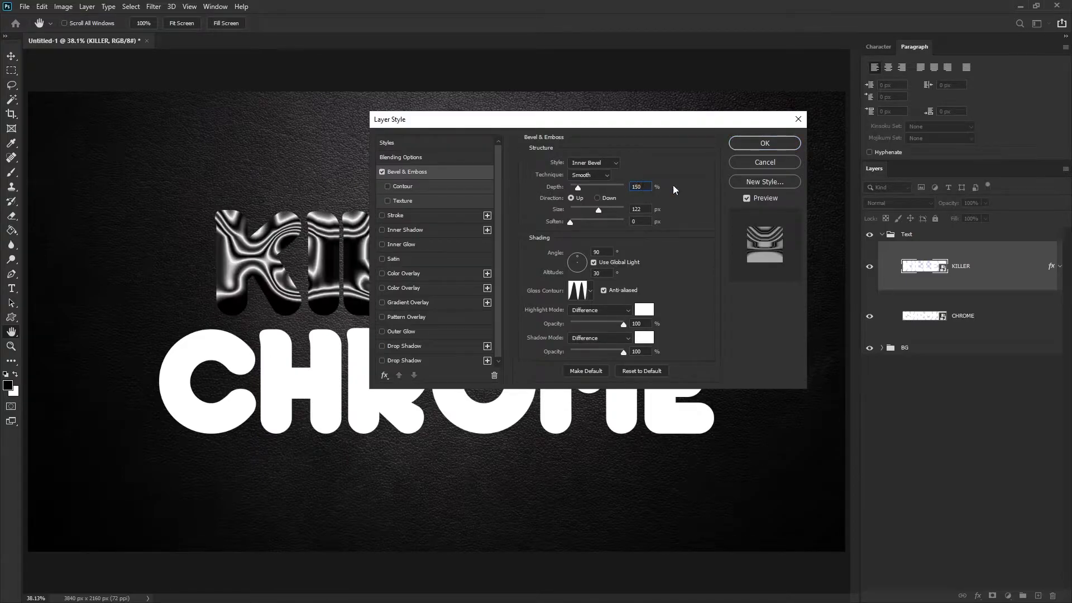
text(10)
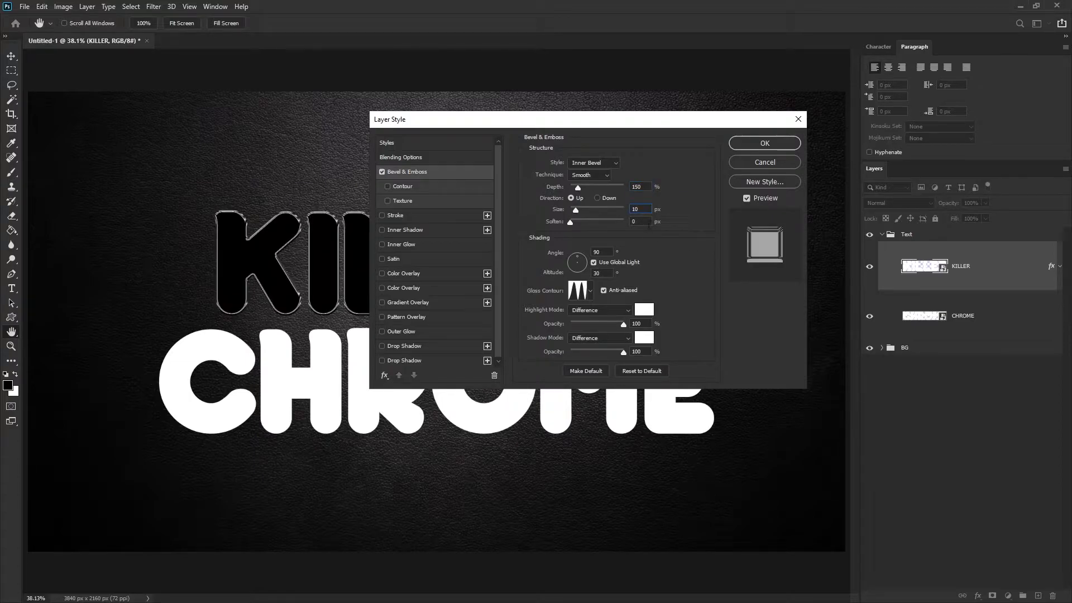
key(Tab)
text(1)
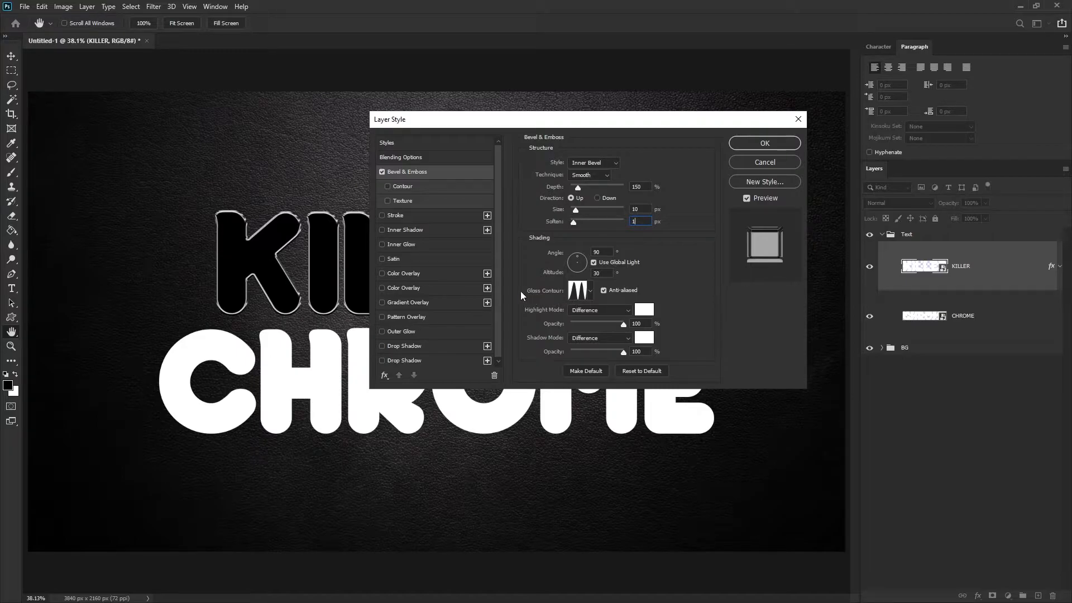
- Set the bevel's gloss contour to the Killer Chrome Contour preset
click(580, 293)
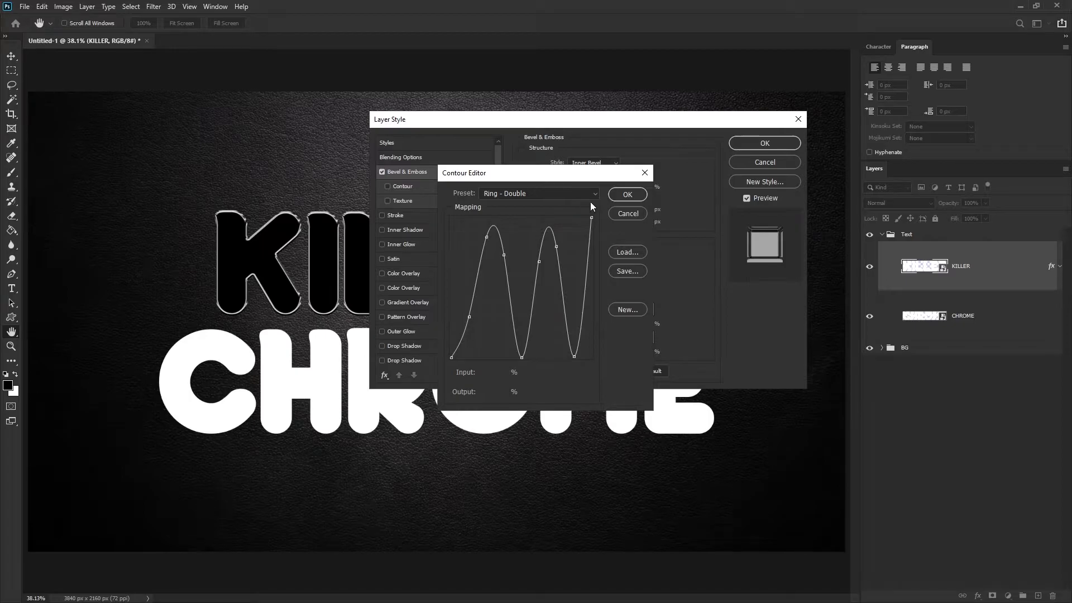
click(594, 196)
click(515, 245)
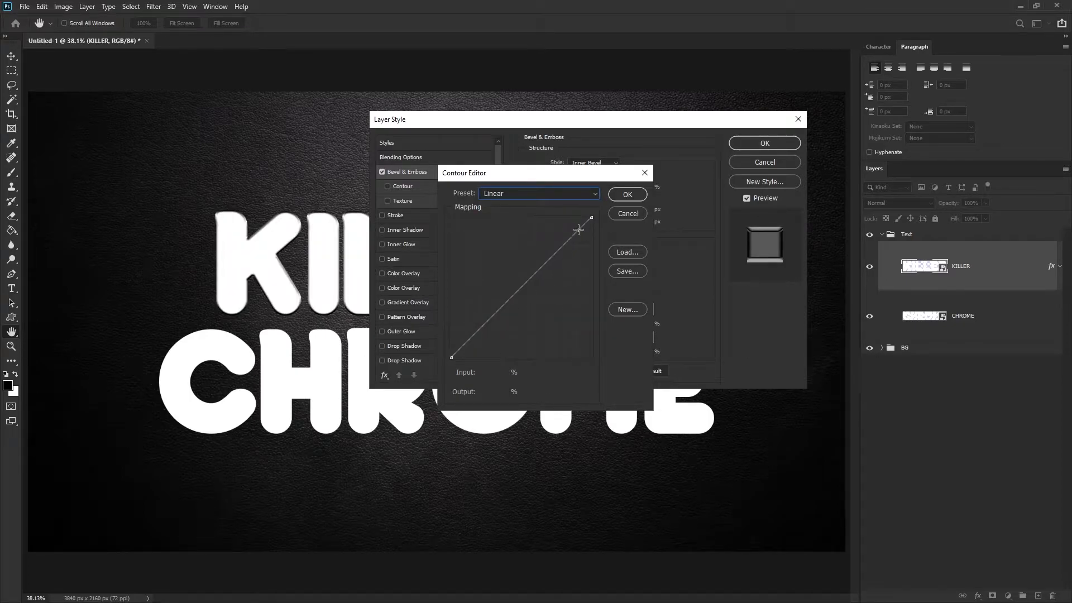
click(594, 197)
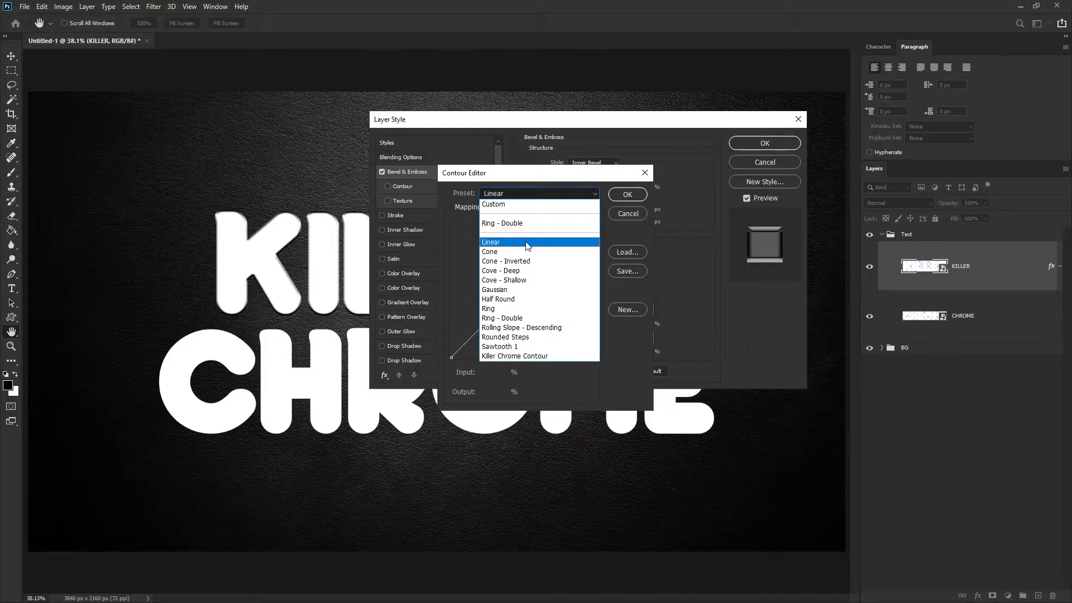
click(543, 358)
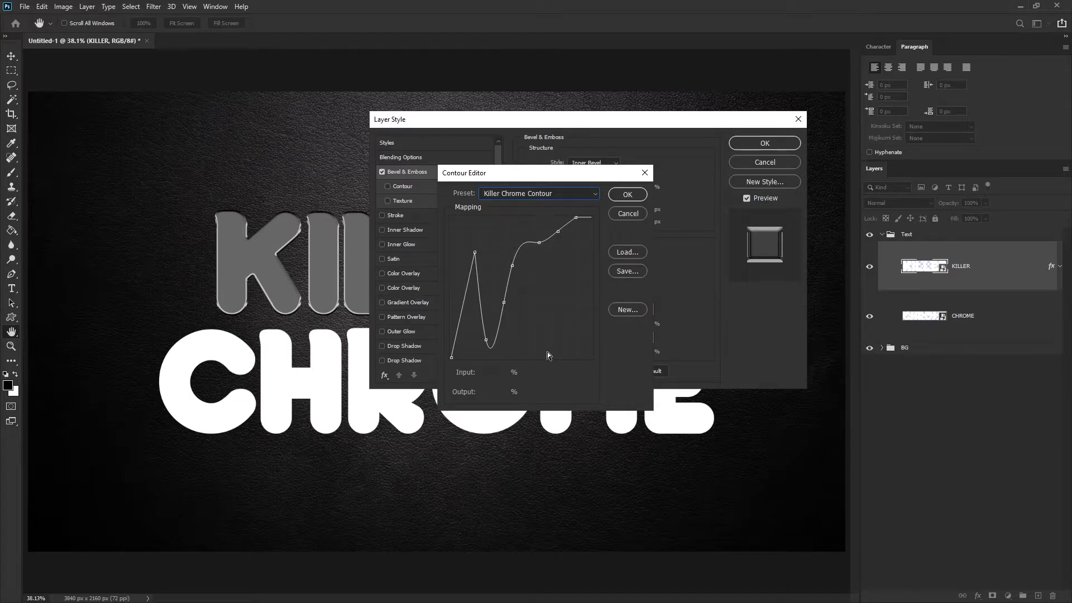
click(627, 193)
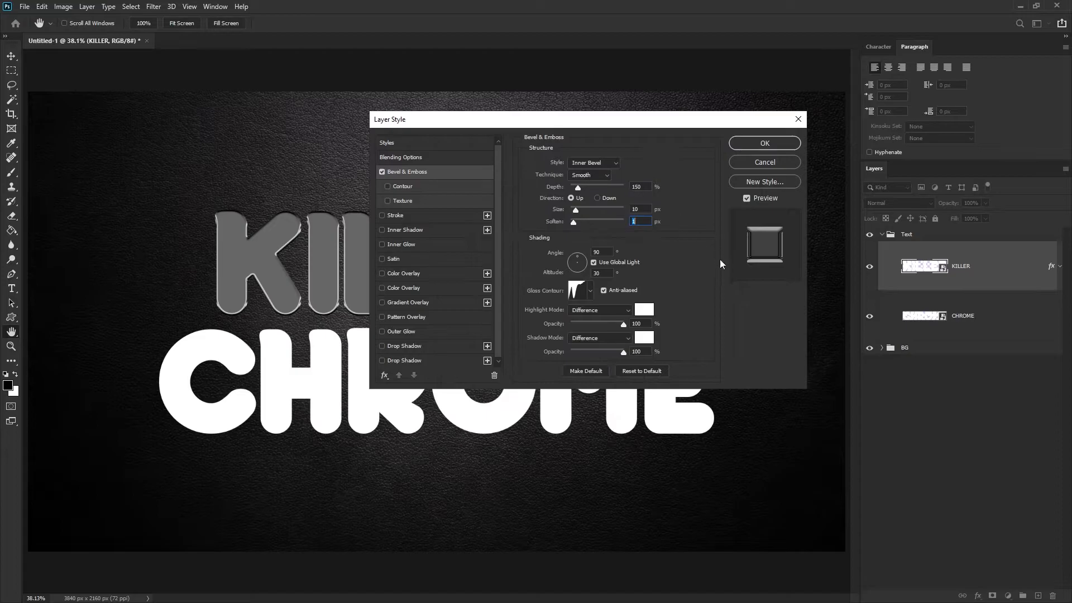
- Set the bevel's highlight mode to Color Dodge with 75% opacity
click(619, 311)
click(618, 414)
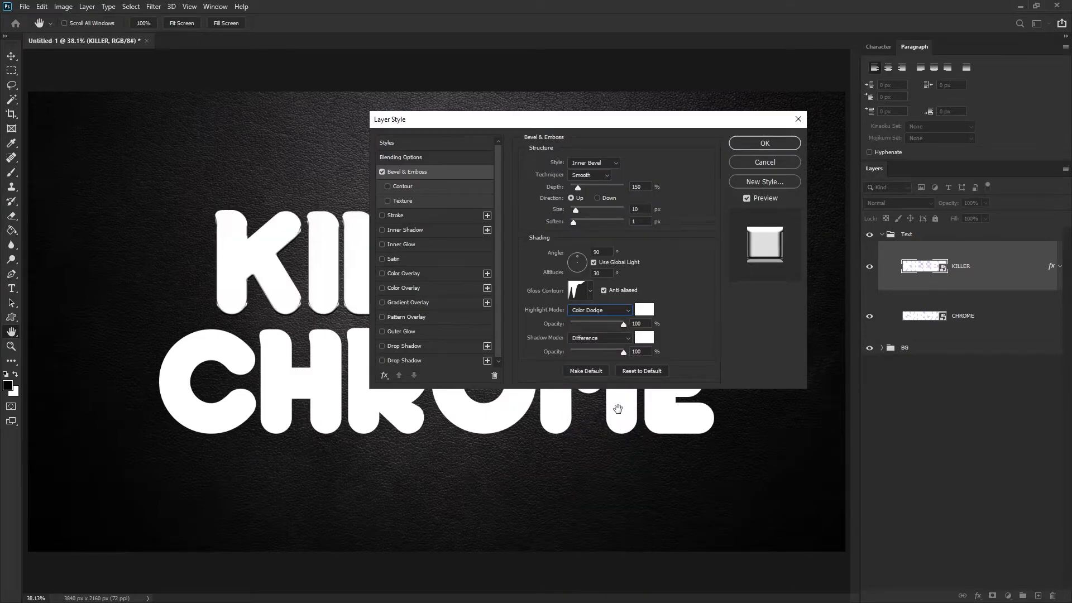
double_click(636, 324)
text(75)
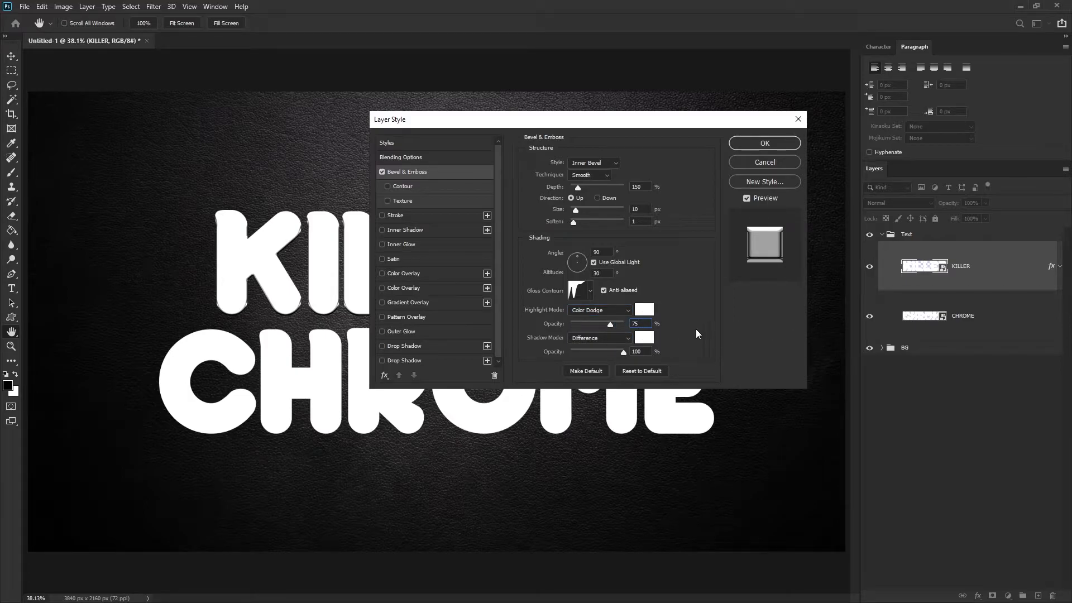
- Set the bevel's shadow mode to Color Burn, make its shadow colour black (000000) and accept the layer style
click(610, 339)
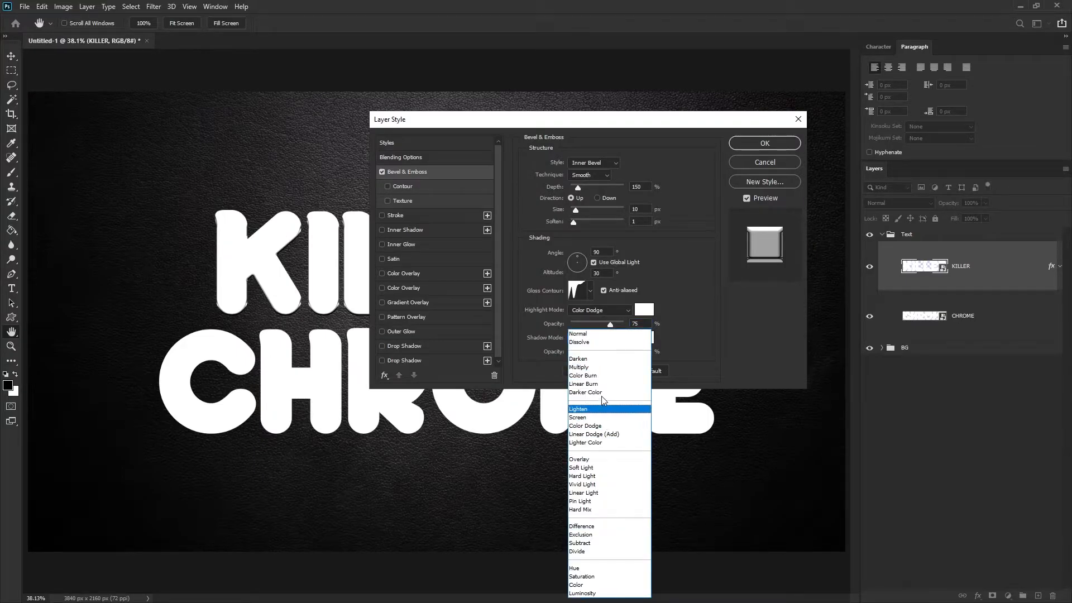
click(605, 375)
click(649, 340)
text(000000)
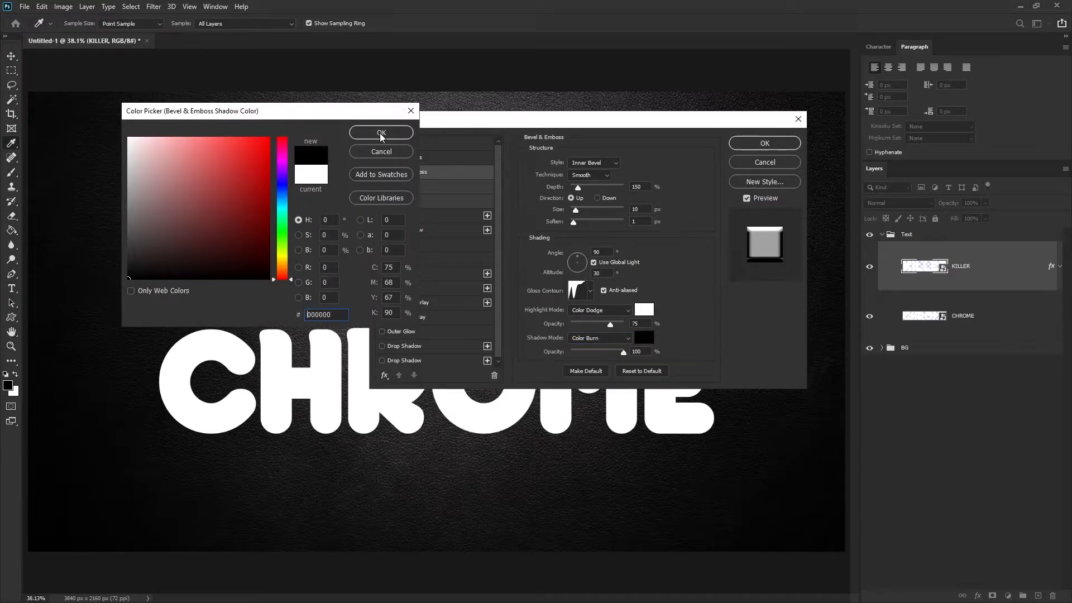
click(381, 133)
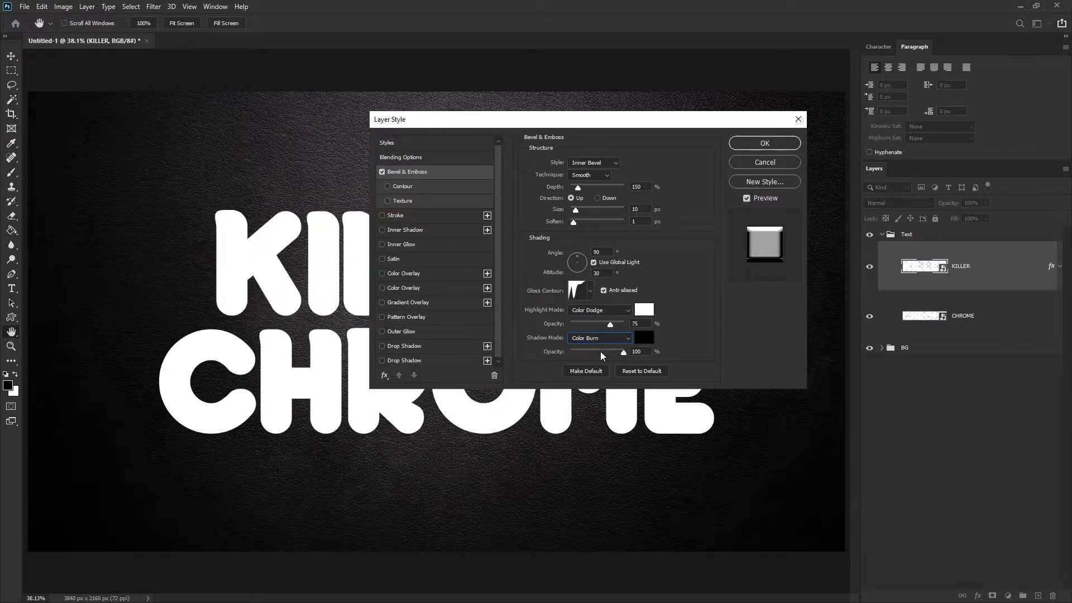
click(778, 143)
- Enable the Contour option of KILLER's Bevel & Emboss and set it to the Rounded Slope preset
click(389, 187)
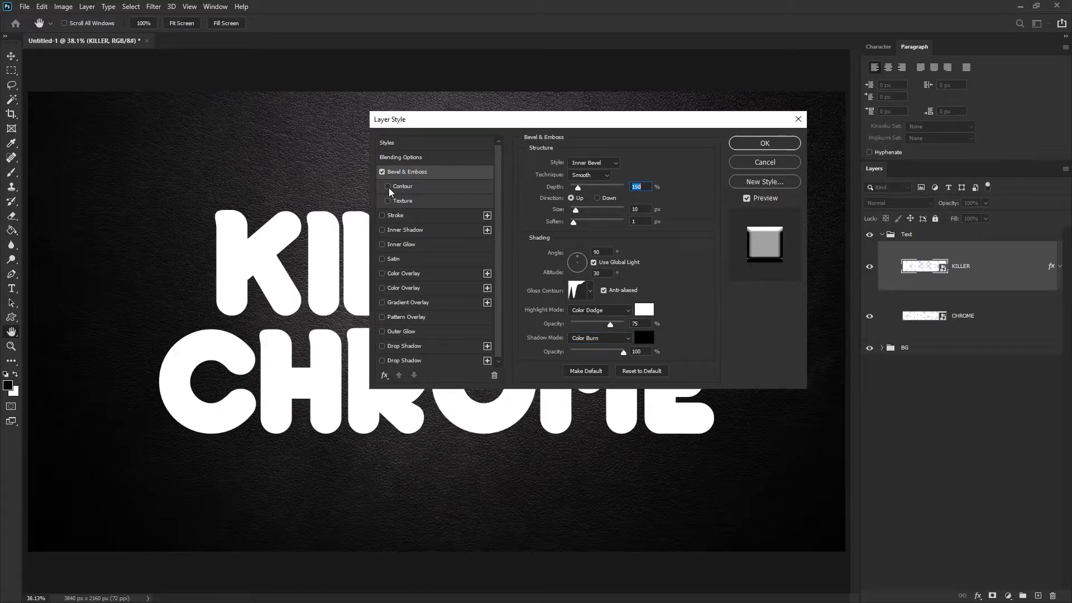
click(398, 188)
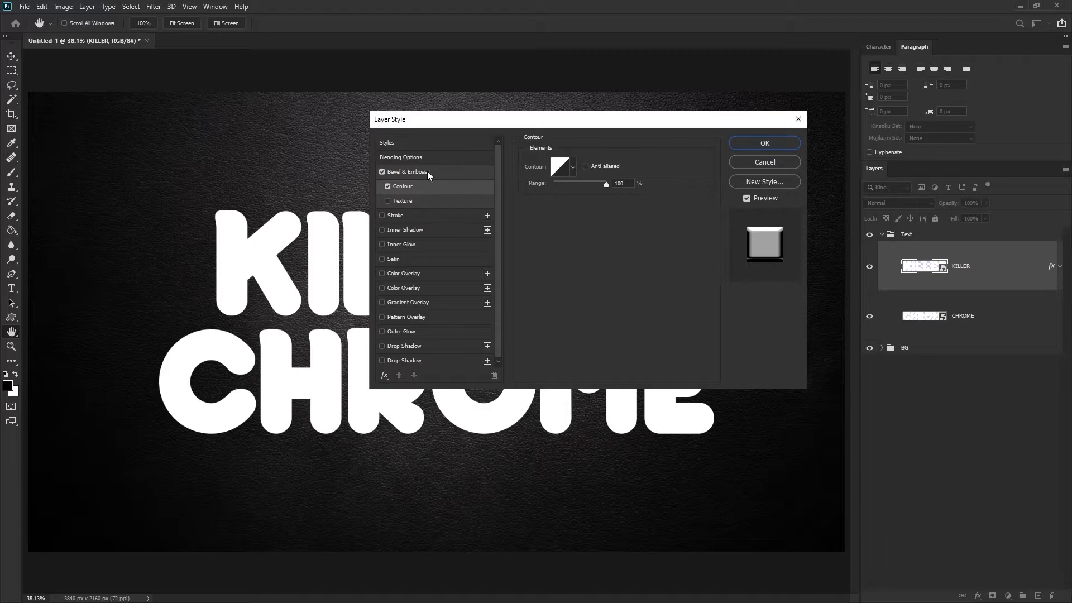
click(558, 170)
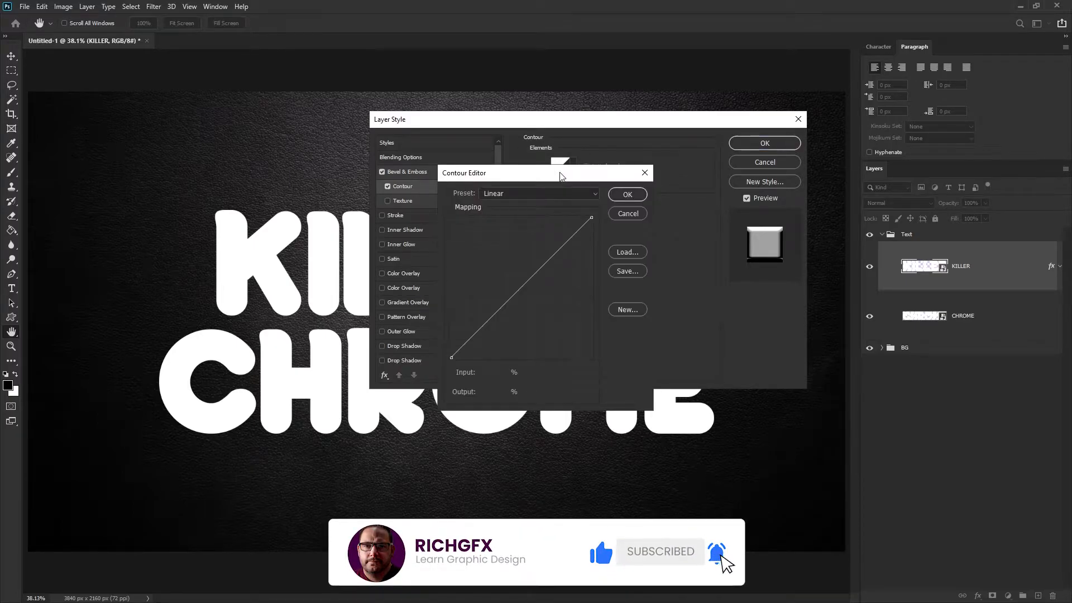
click(536, 194)
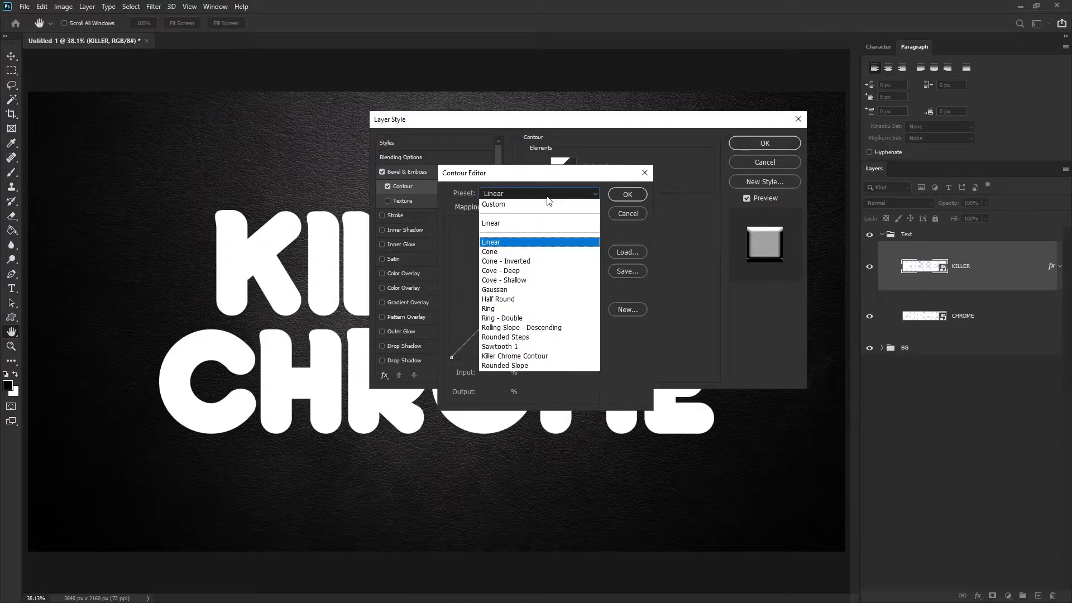
click(523, 366)
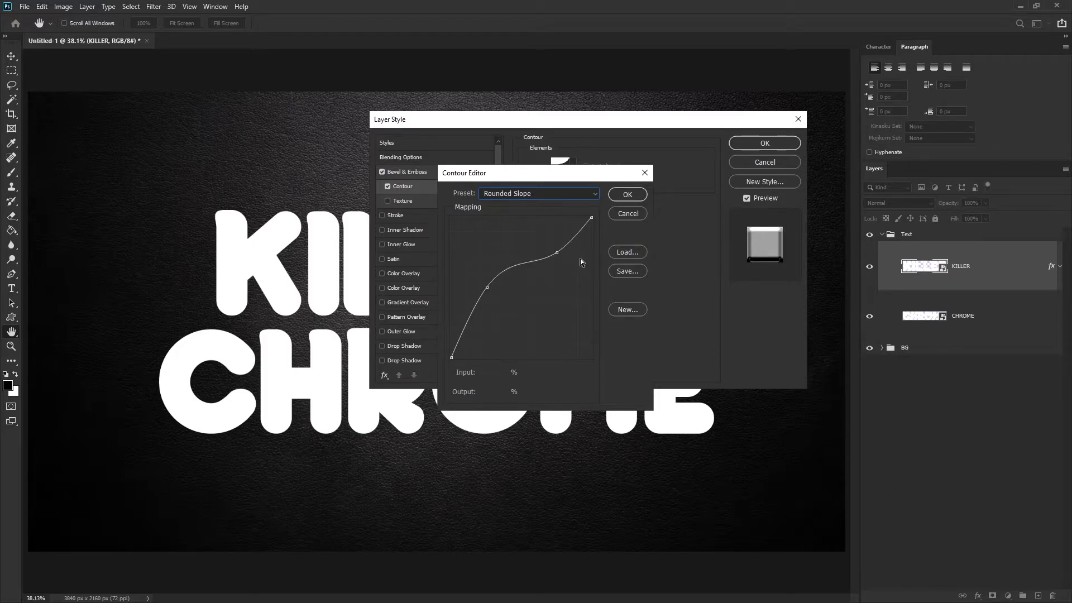
click(628, 194)
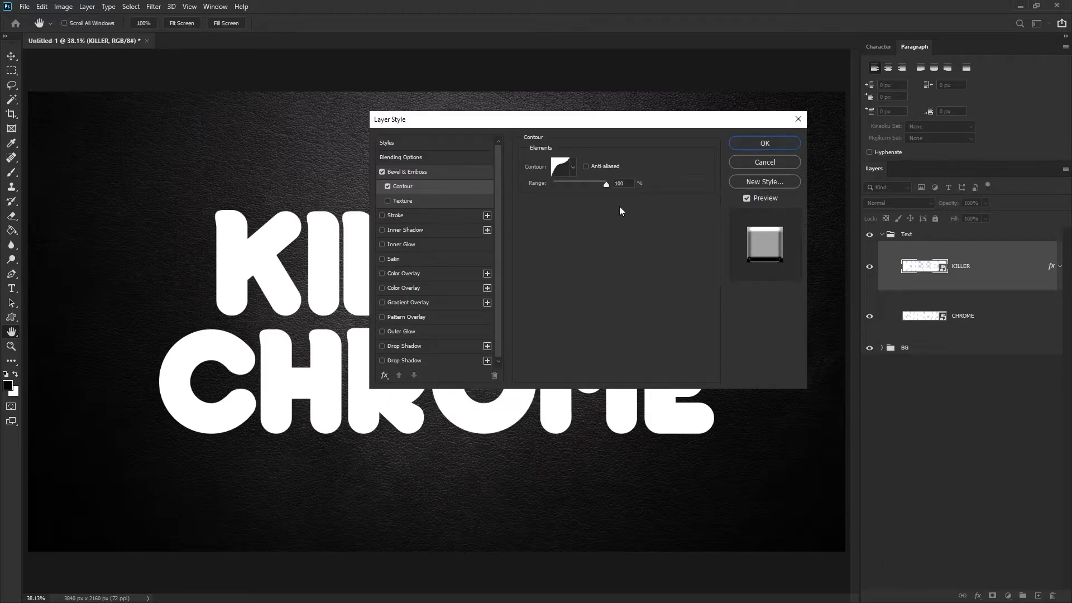
- Add a Stroke effect to the KILLER layer with a size of 5 px
click(421, 217)
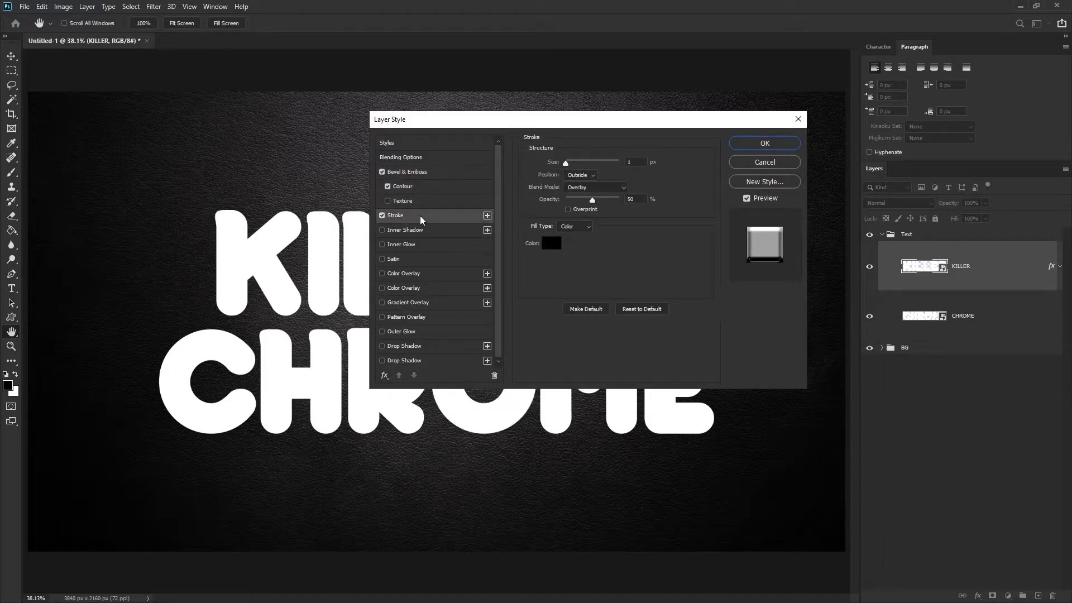
double_click(609, 163)
text(5)
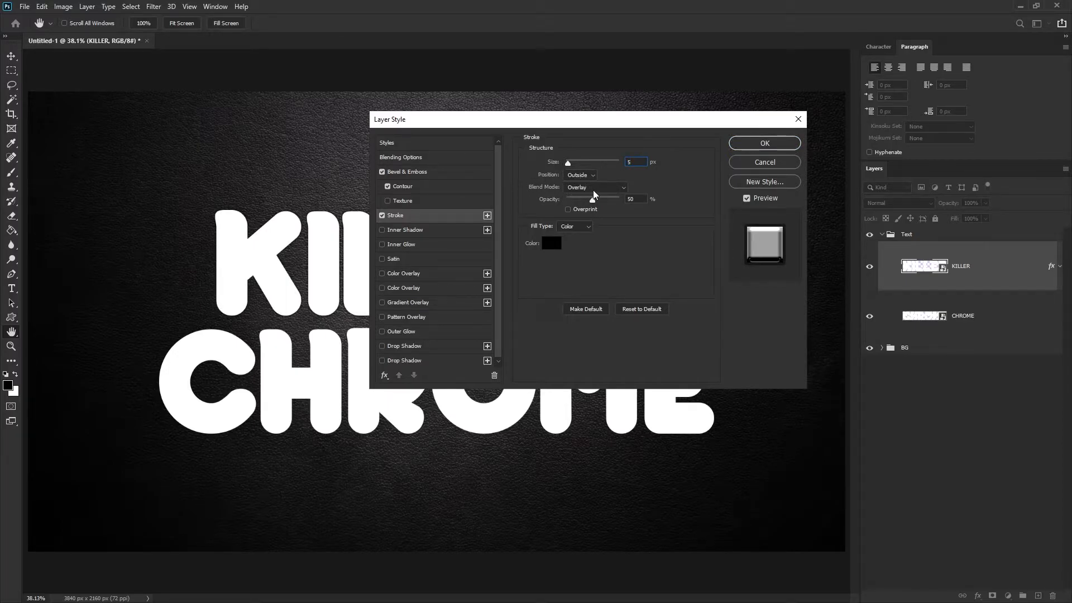
click(592, 188)
click(617, 201)
- Add an Inner Shadow effect to the KILLER layer and set its colour to black (000000)
click(383, 230)
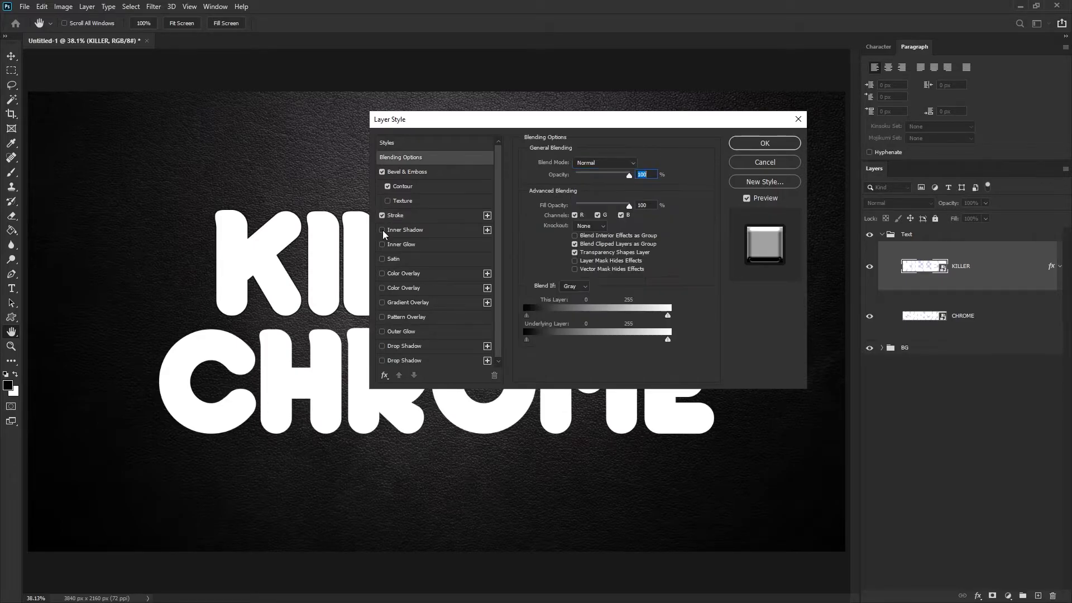
click(417, 229)
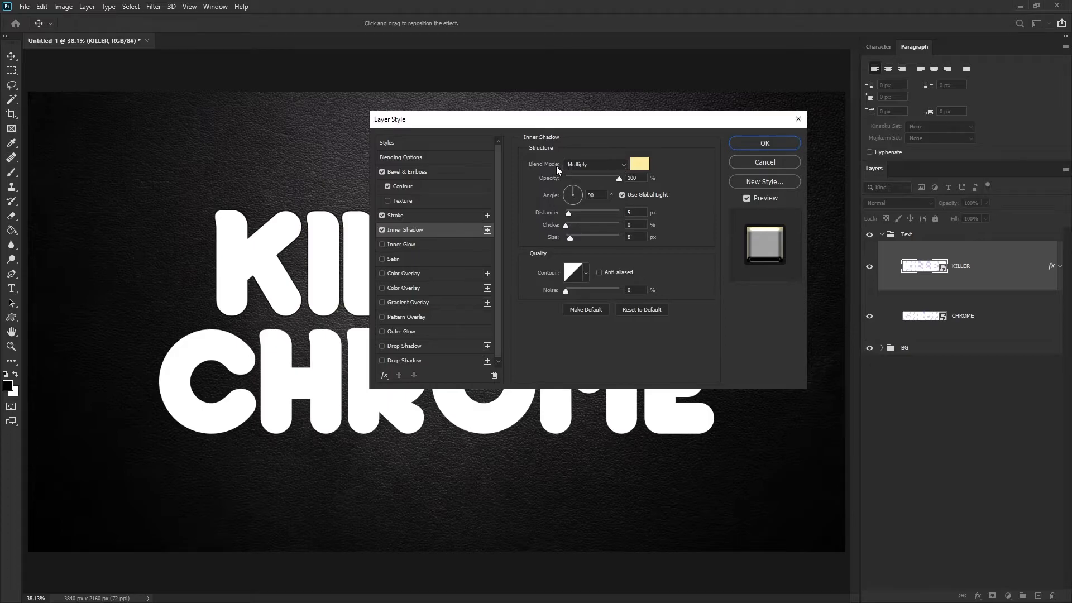
click(639, 163)
drag(174, 218, 108, 323)
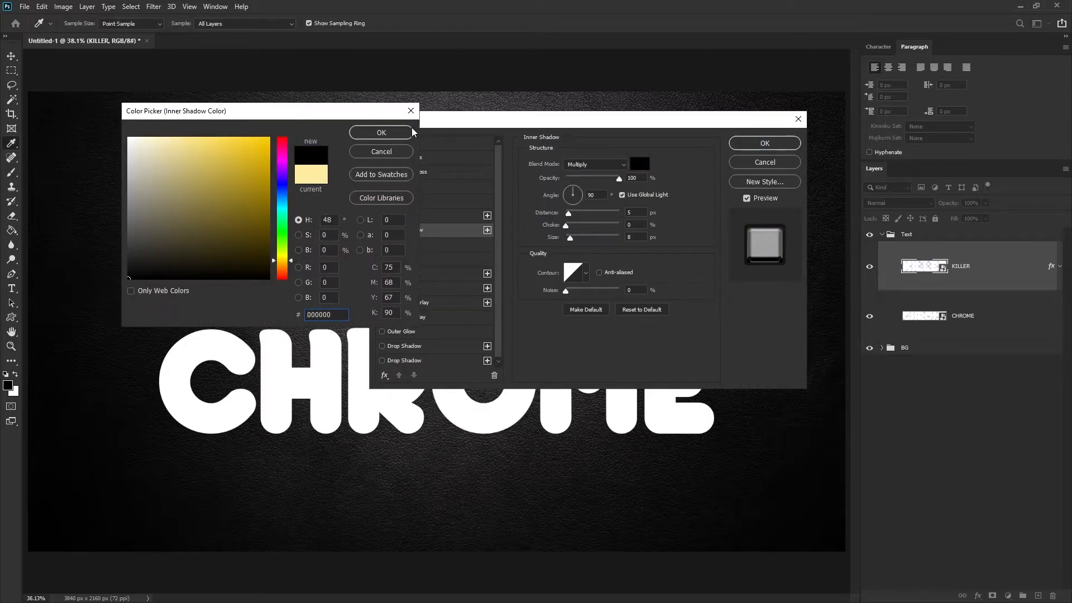
click(397, 134)
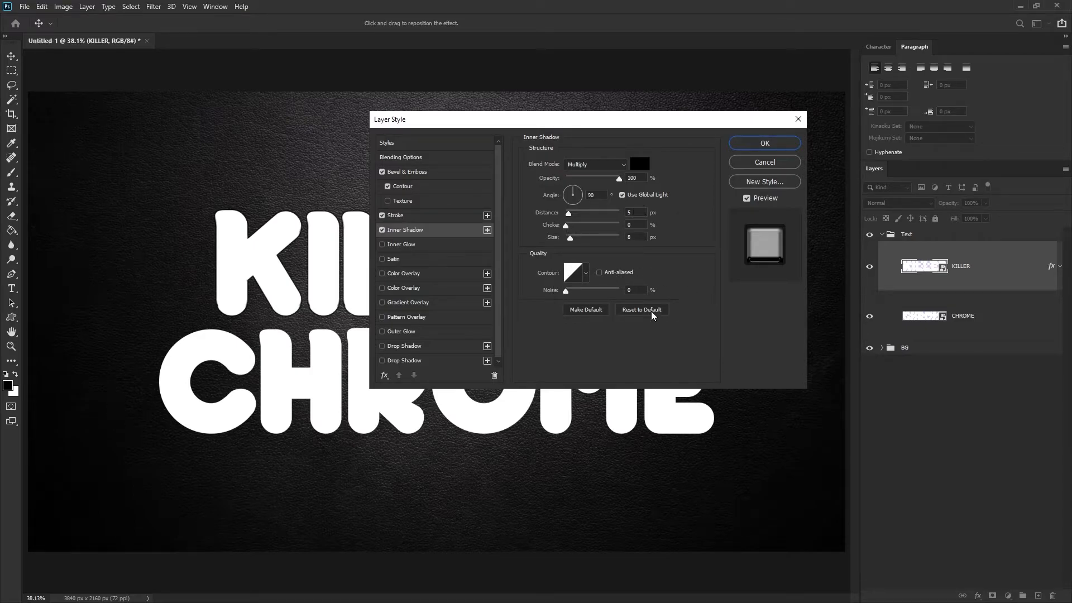
- Add an Inner Glow effect to the KILLER layer and set its colour to white (ffffff)
click(427, 247)
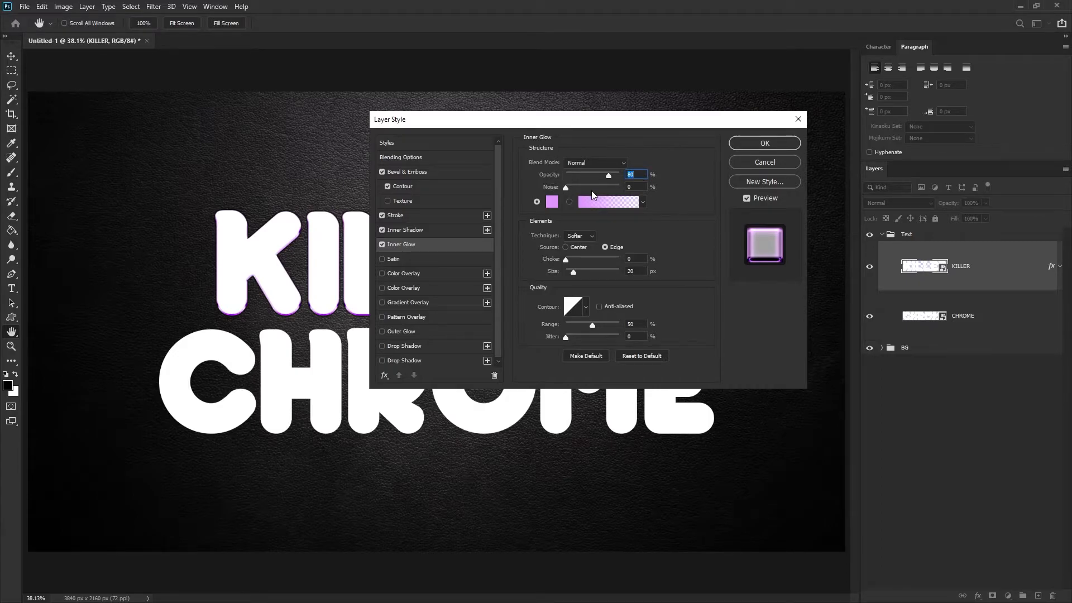
click(555, 202)
drag(217, 219, 101, 134)
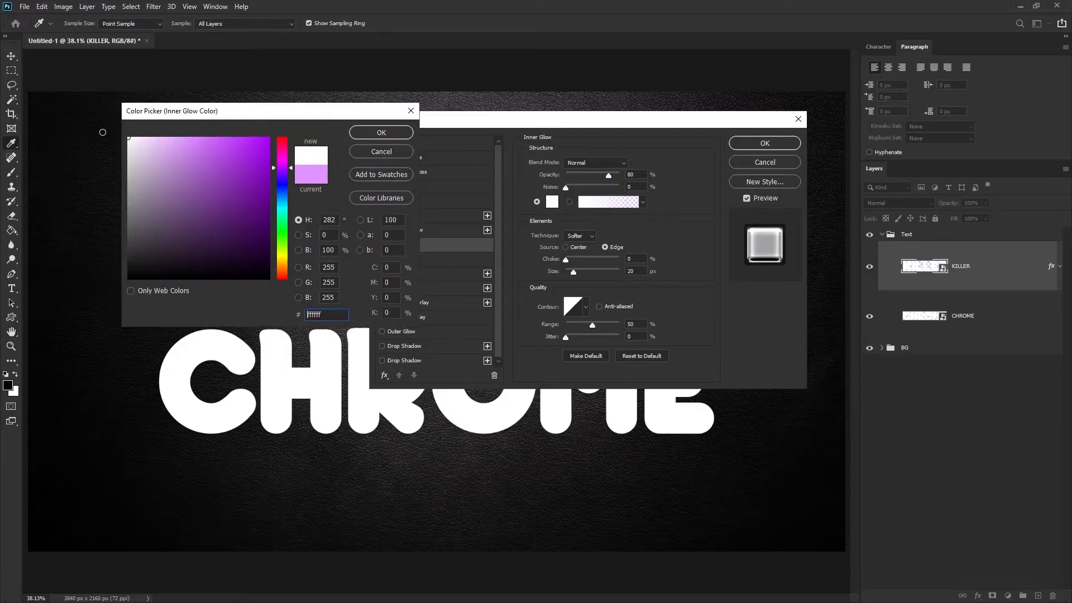
click(373, 134)
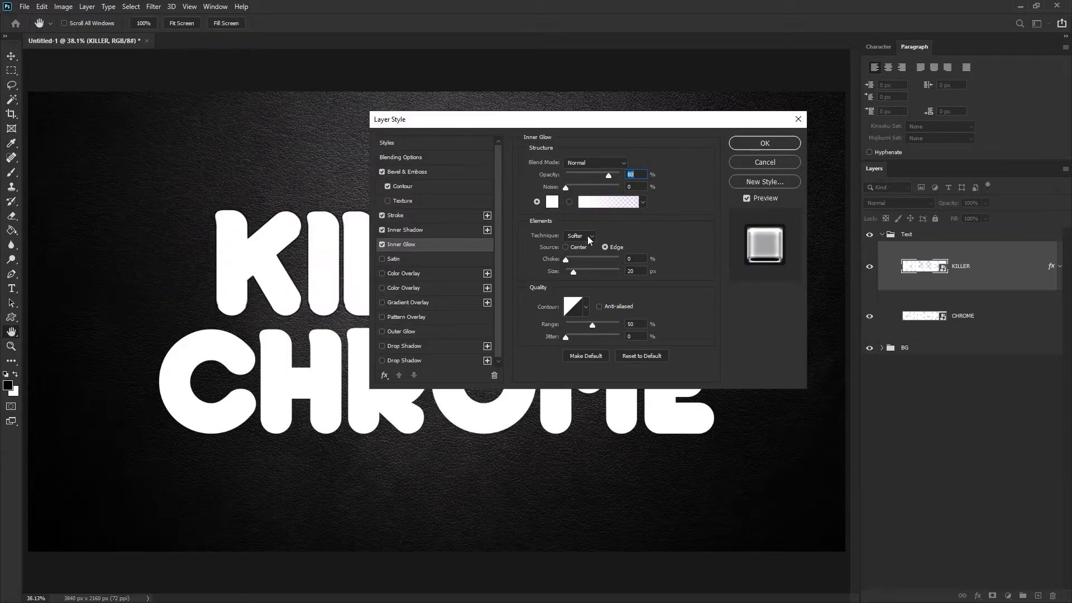
click(629, 258)
key(Tab)
click(552, 175)
- Add a black Satin effect to KILLER with 60% opacity, 19° angle, 20 px distance and 40 px size
click(433, 260)
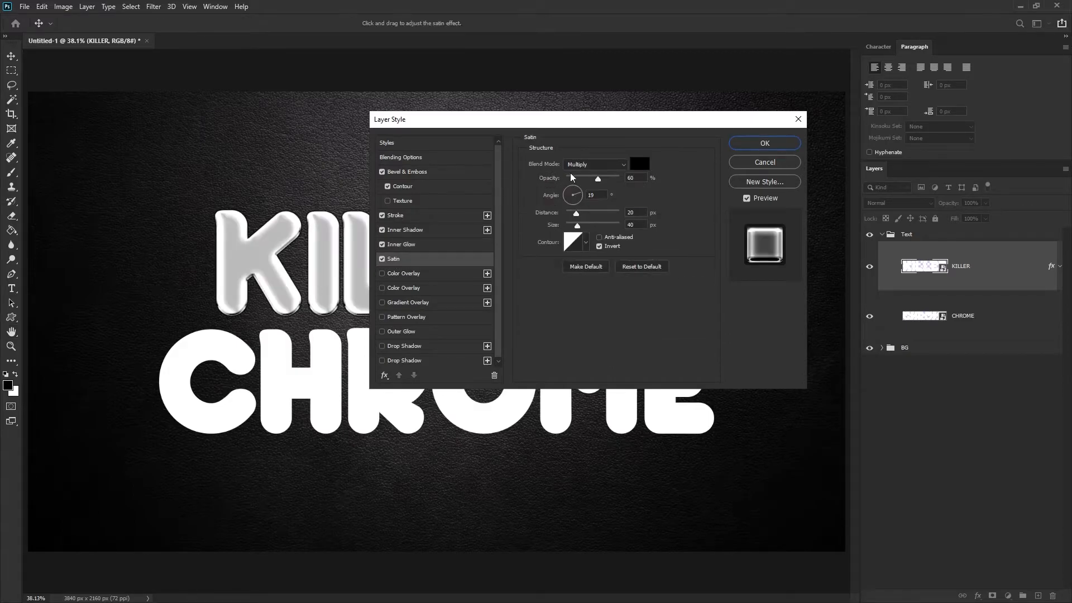
click(640, 164)
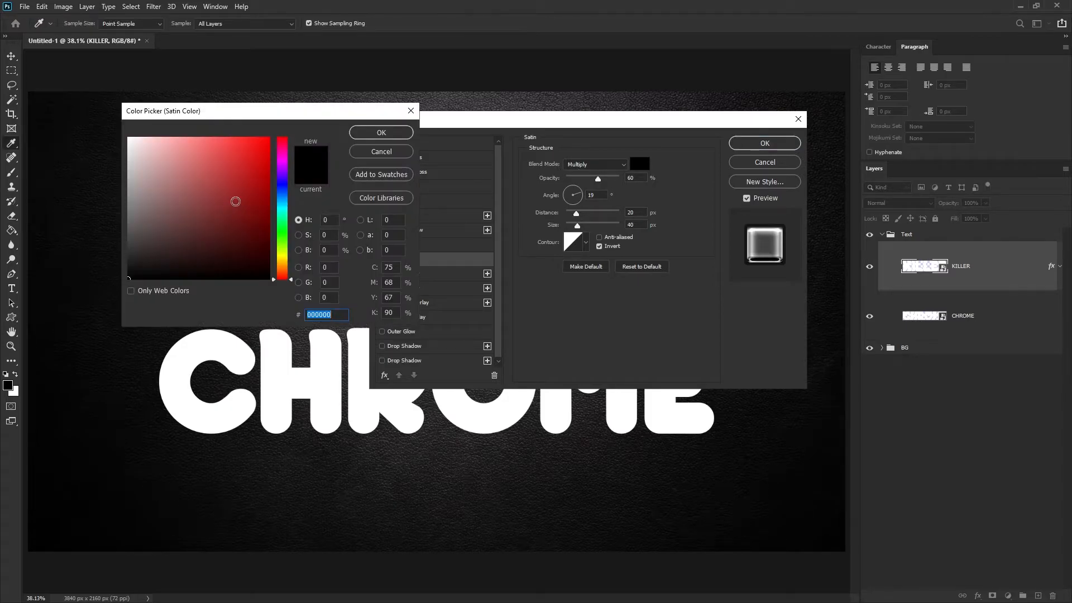
click(371, 134)
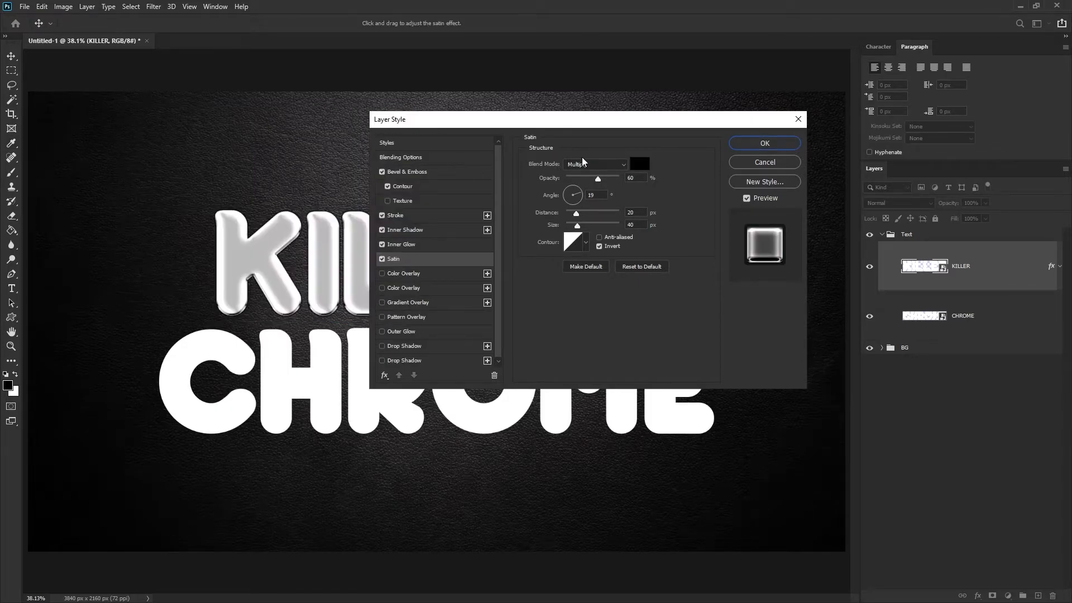
click(630, 178)
key(Tab)
key(Tab)
key(Tab)
- Set the Satin effect's contour to the Gaussian preset
click(573, 240)
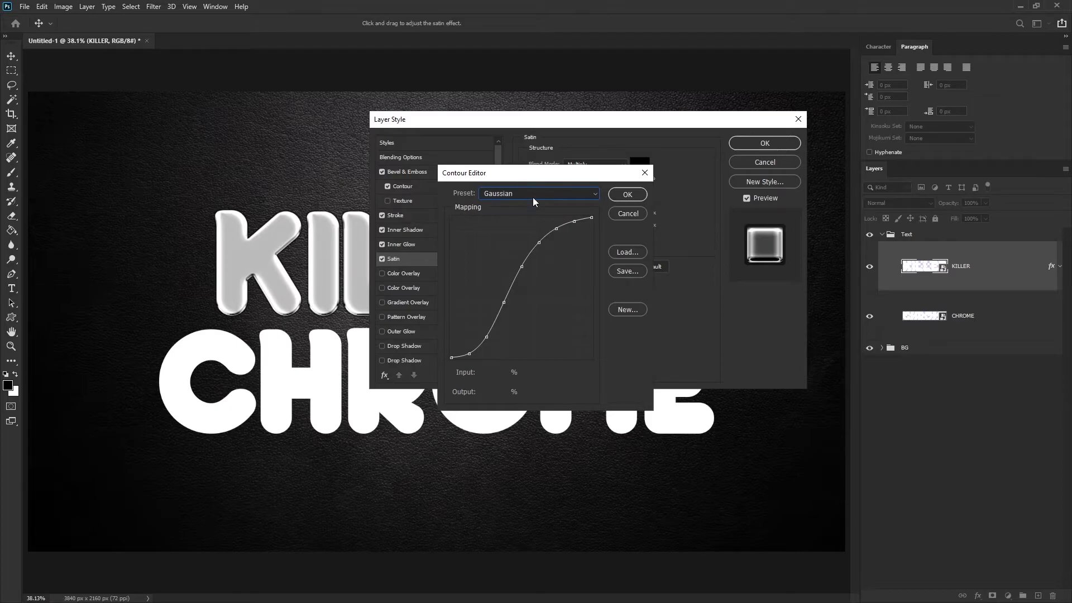
click(531, 198)
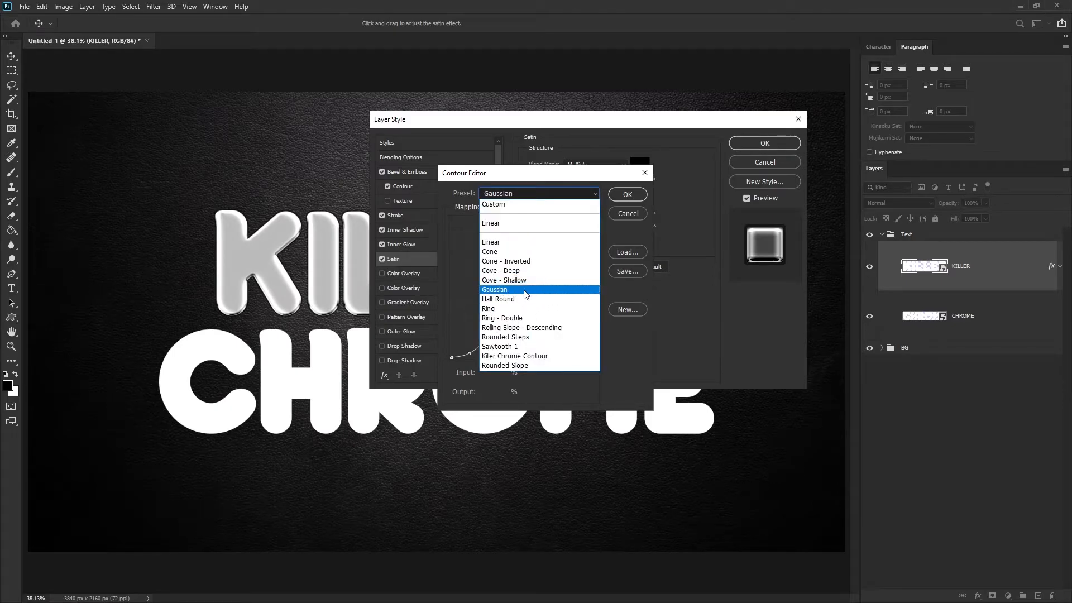
click(539, 294)
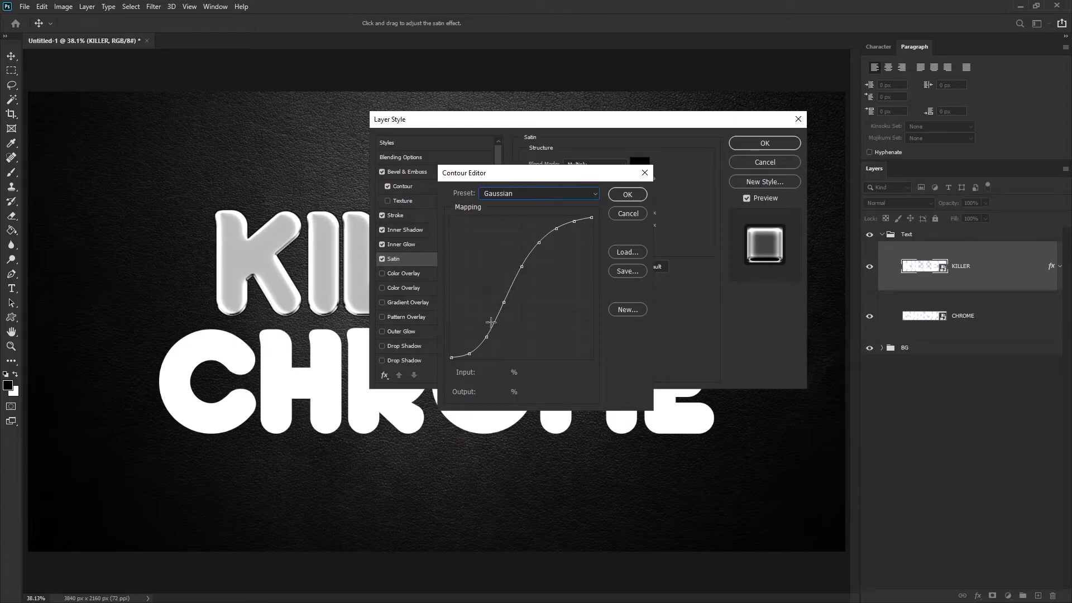
click(533, 193)
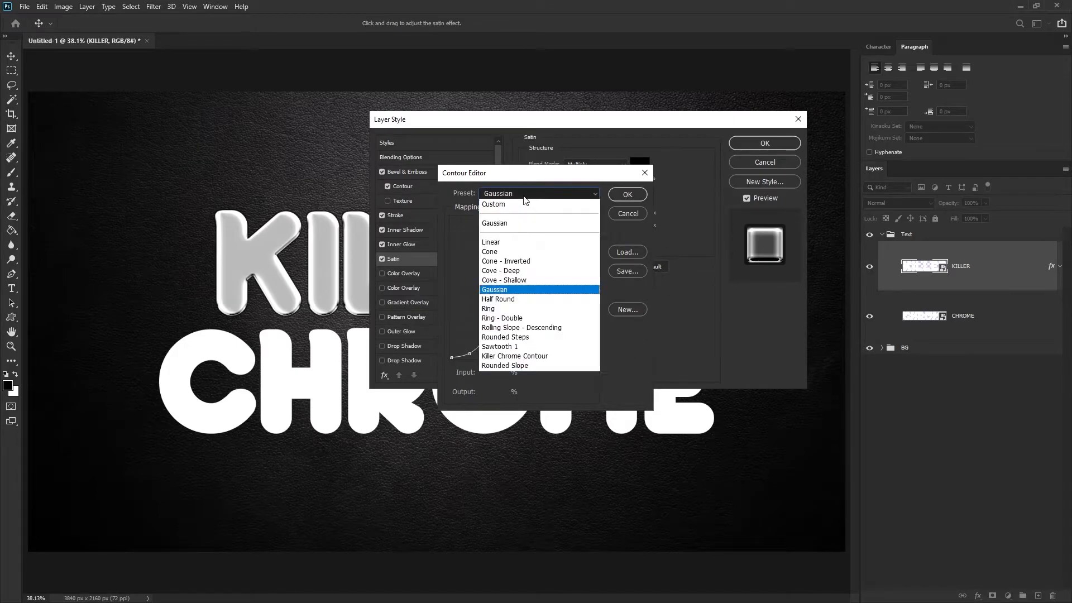
click(537, 288)
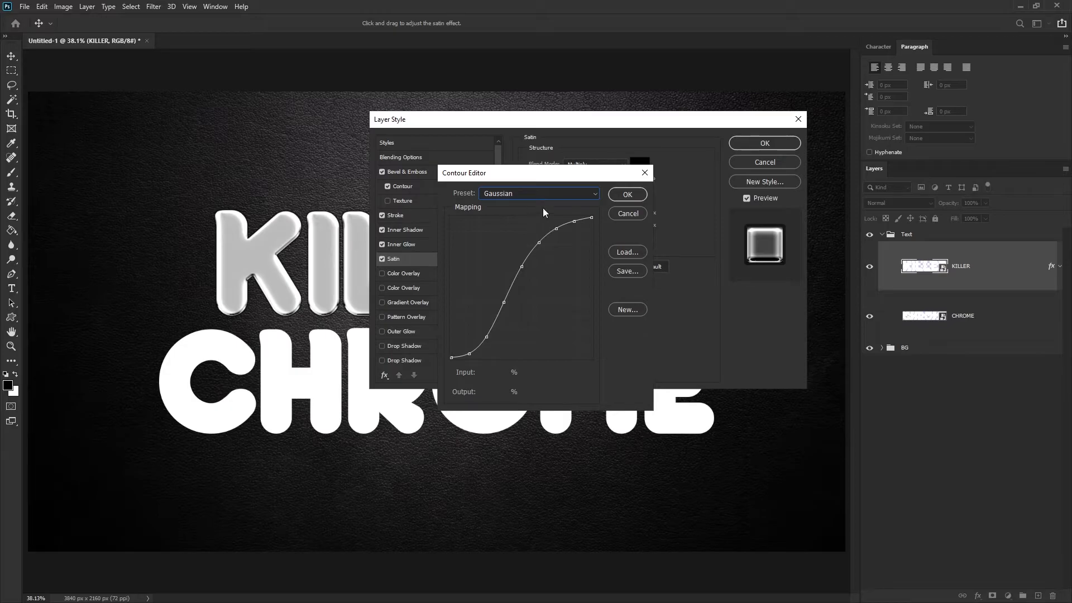
click(640, 195)
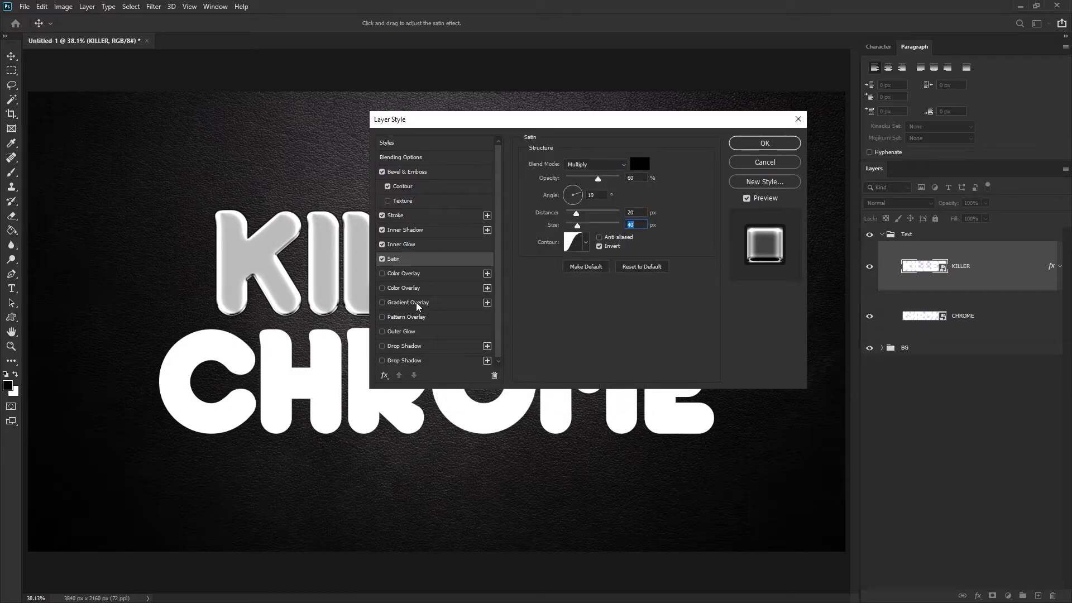
- Add a Gradient Overlay effect to KILLER using the Foreground to Background preset from the Basics group
click(443, 302)
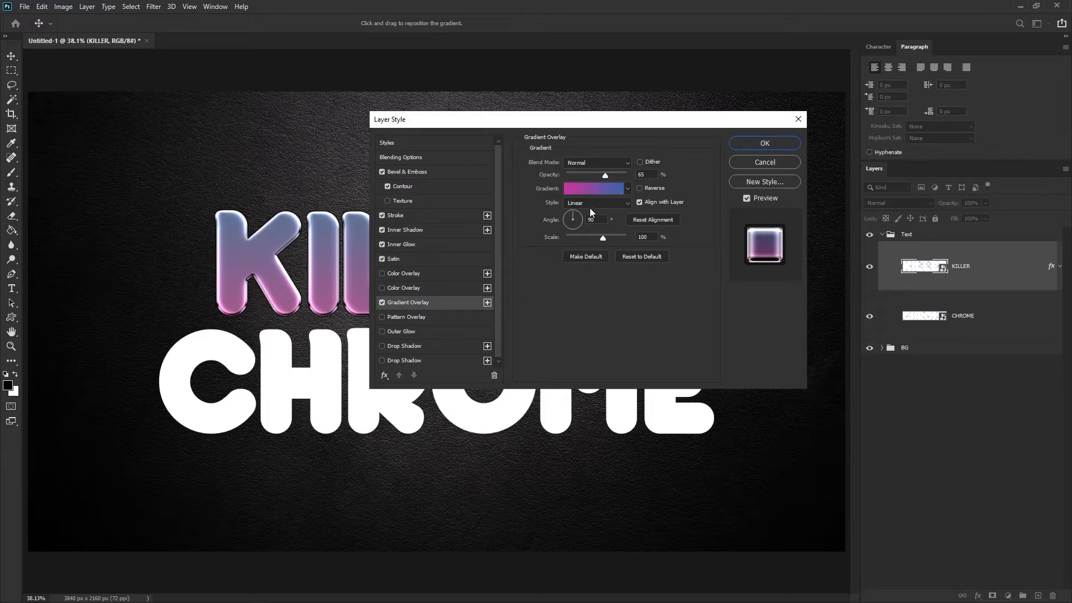
click(578, 192)
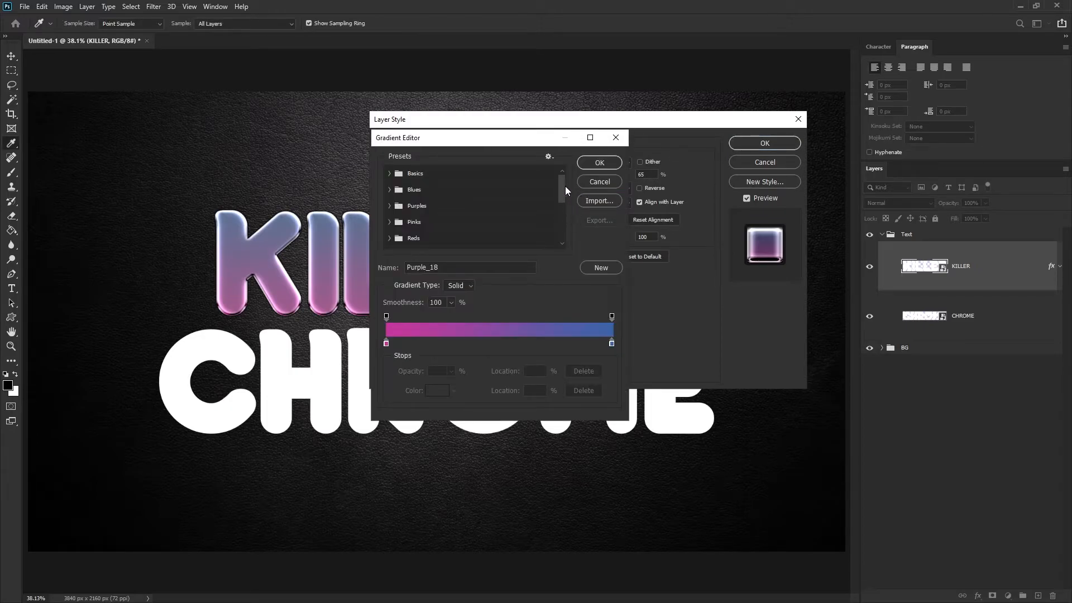
click(389, 173)
click(404, 189)
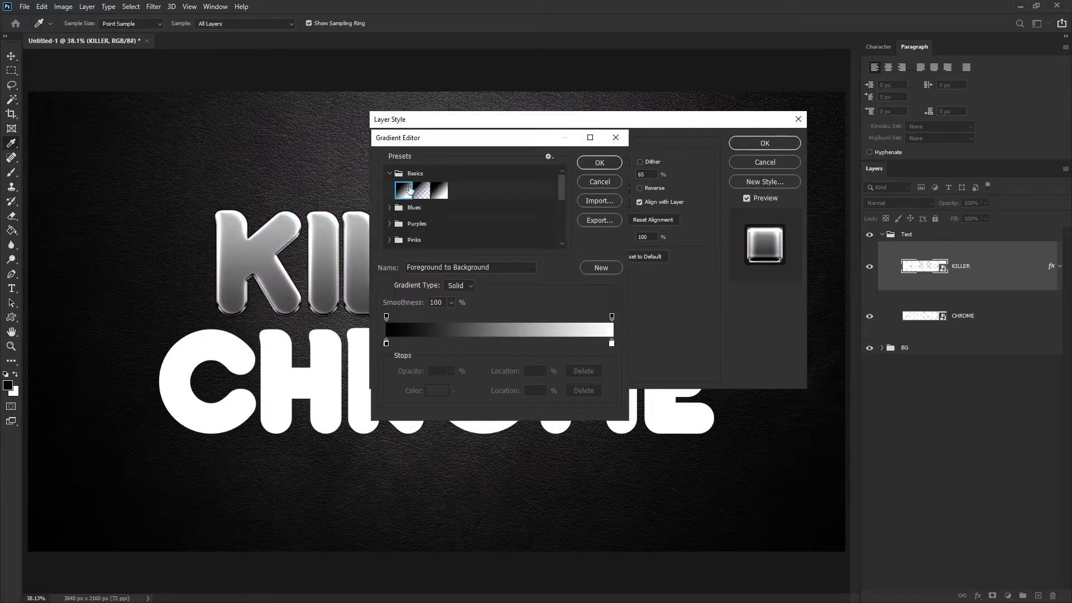
click(600, 163)
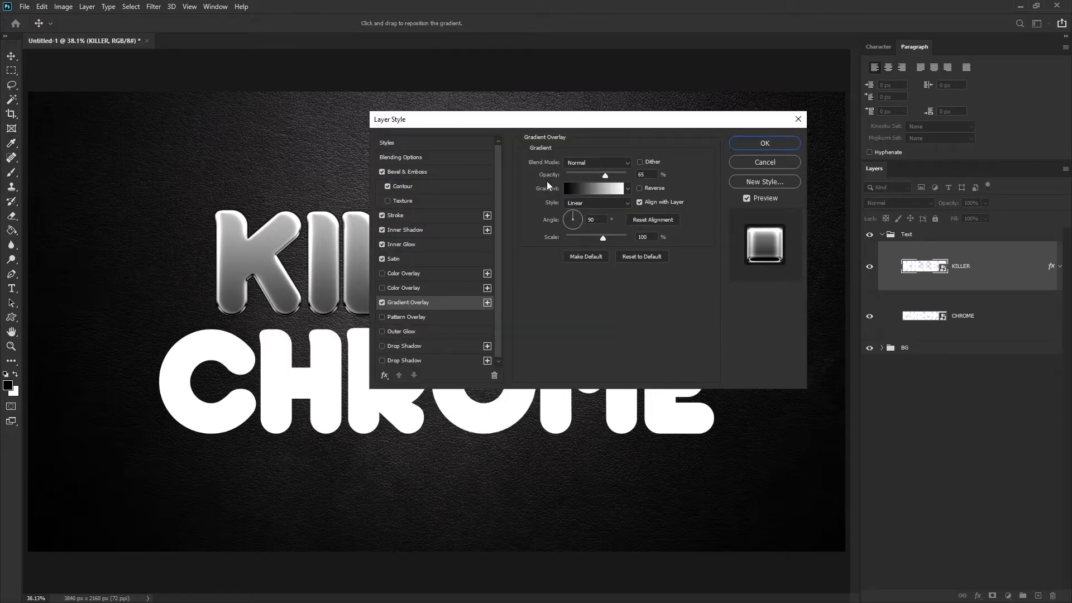
click(651, 175)
click(600, 220)
- Add an Outer Glow effect to the KILLER layer
click(426, 331)
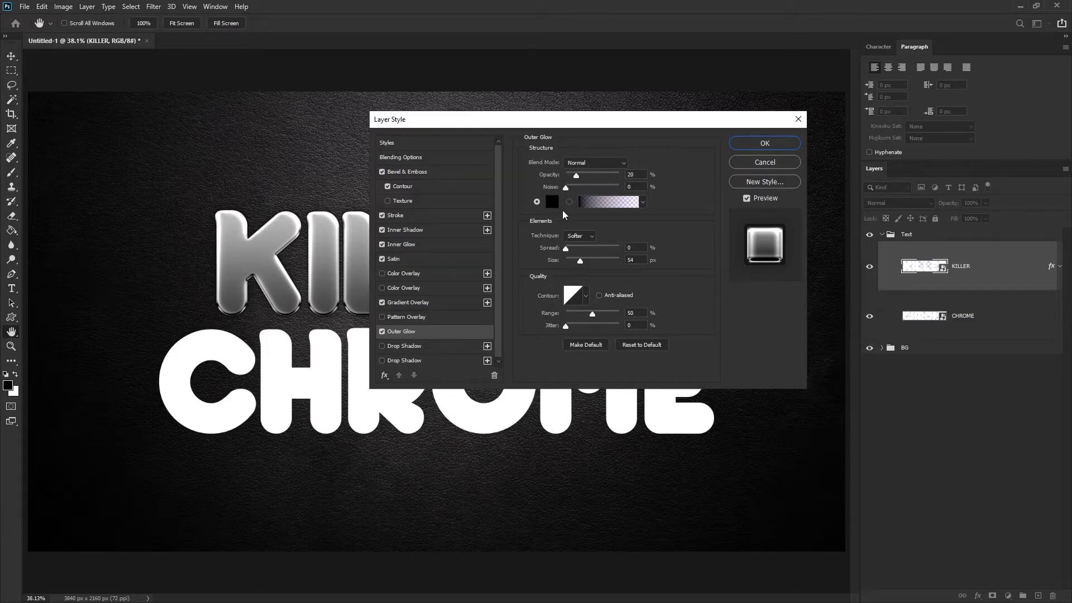
click(639, 248)
- Add a Drop Shadow effect to KILLER with Normal blend mode and black as its color
click(404, 345)
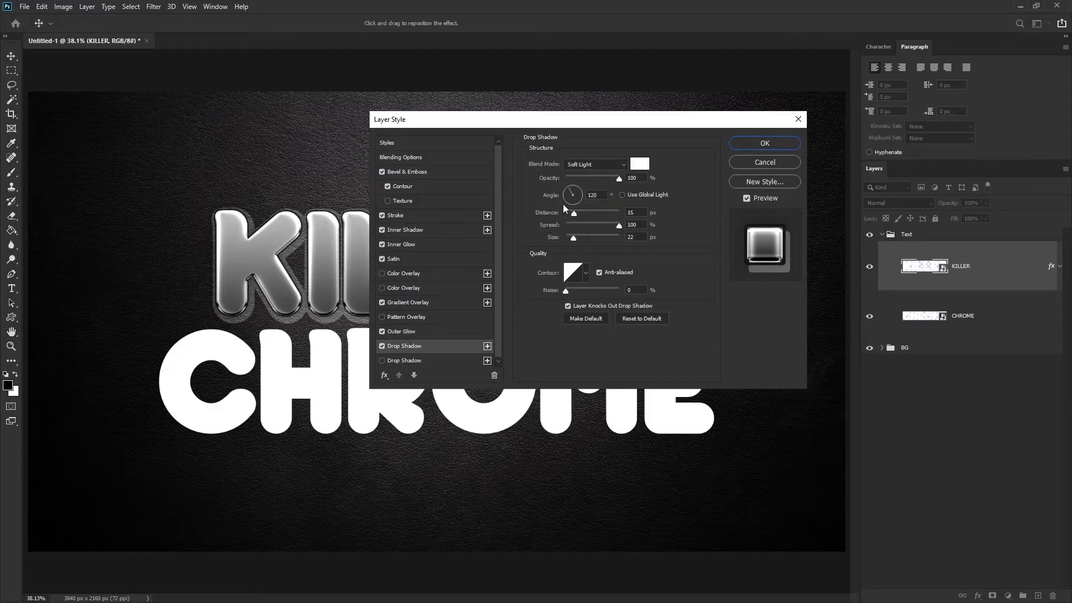
click(608, 164)
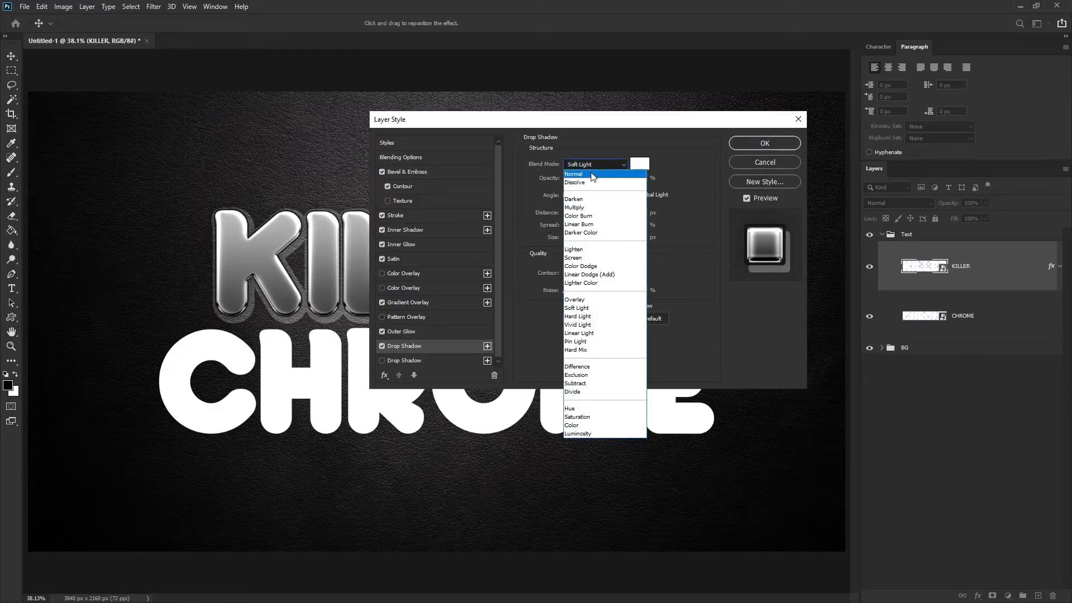
click(584, 174)
click(643, 167)
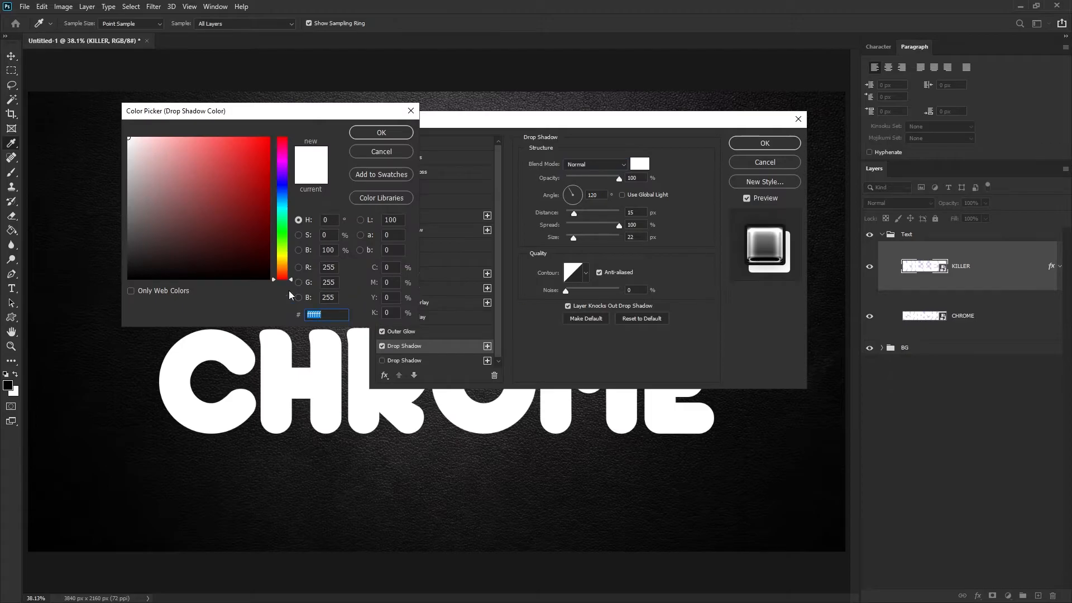
drag(223, 252, 103, 290)
click(400, 136)
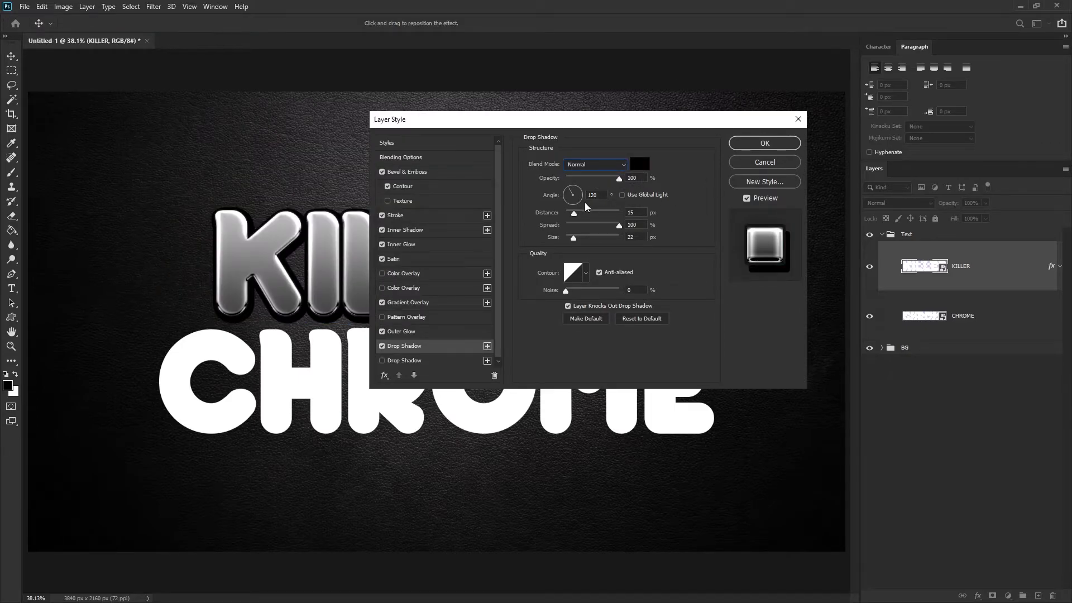
- Set the drop shadow to 90° angle, 9 px distance, 0% spread and 21 px size, and apply the layer style
click(554, 199)
text(90)
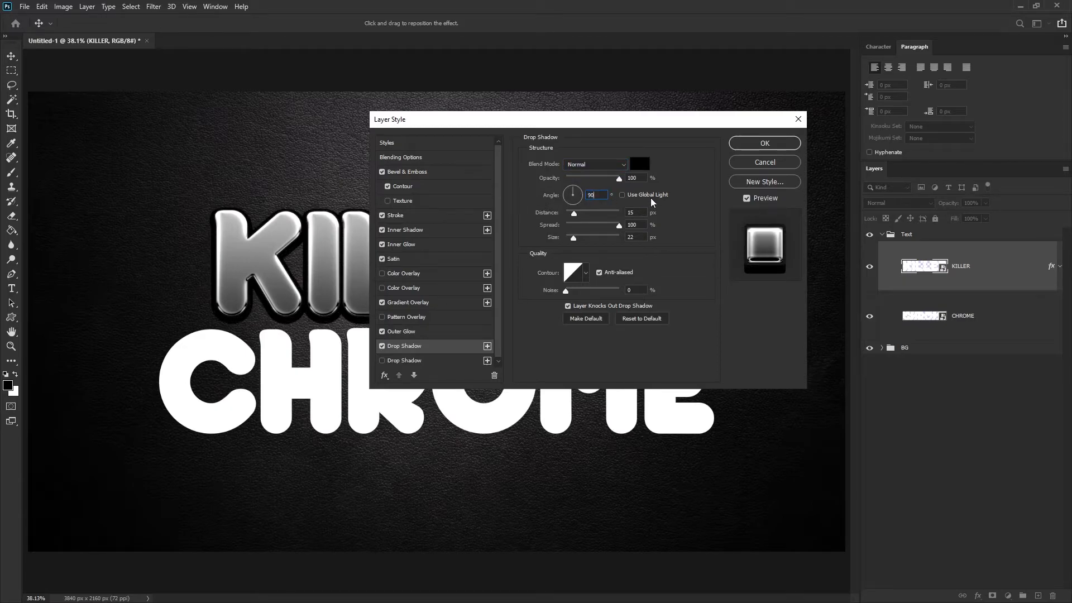
key(Tab)
text(9)
key(Tab)
text(0)
key(Tab)
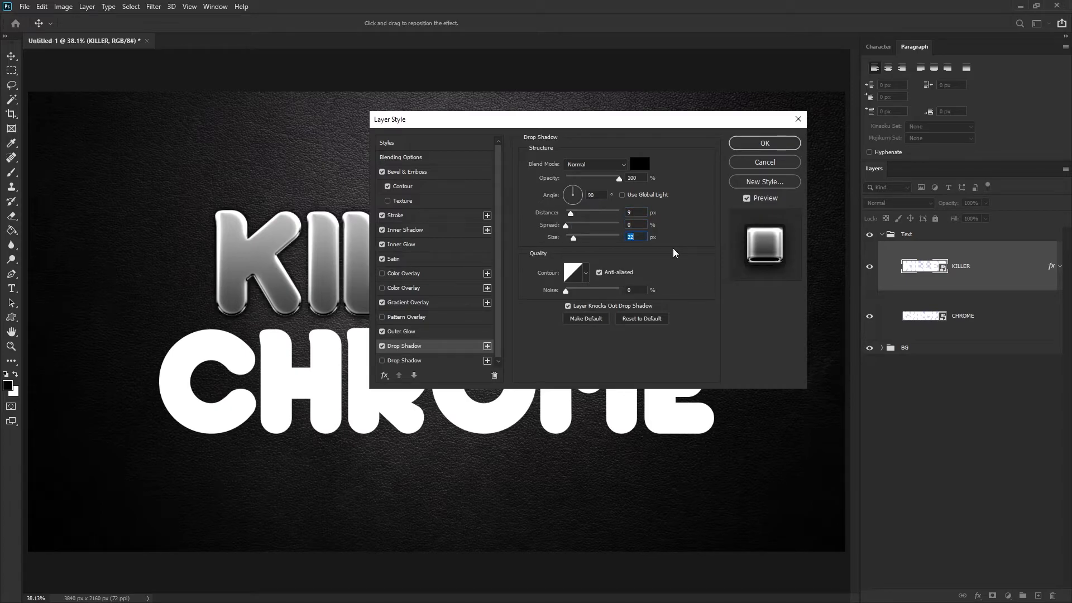
text(21)
click(778, 146)
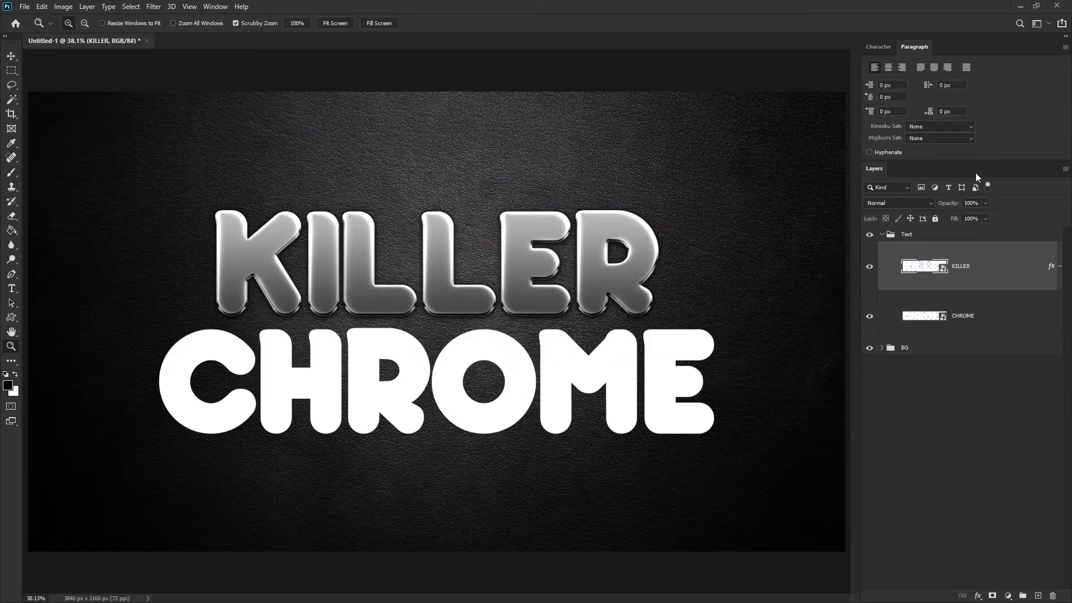
- Copy the layer style from KILLER and paste it onto the CHROME layer
right_click(1009, 268)
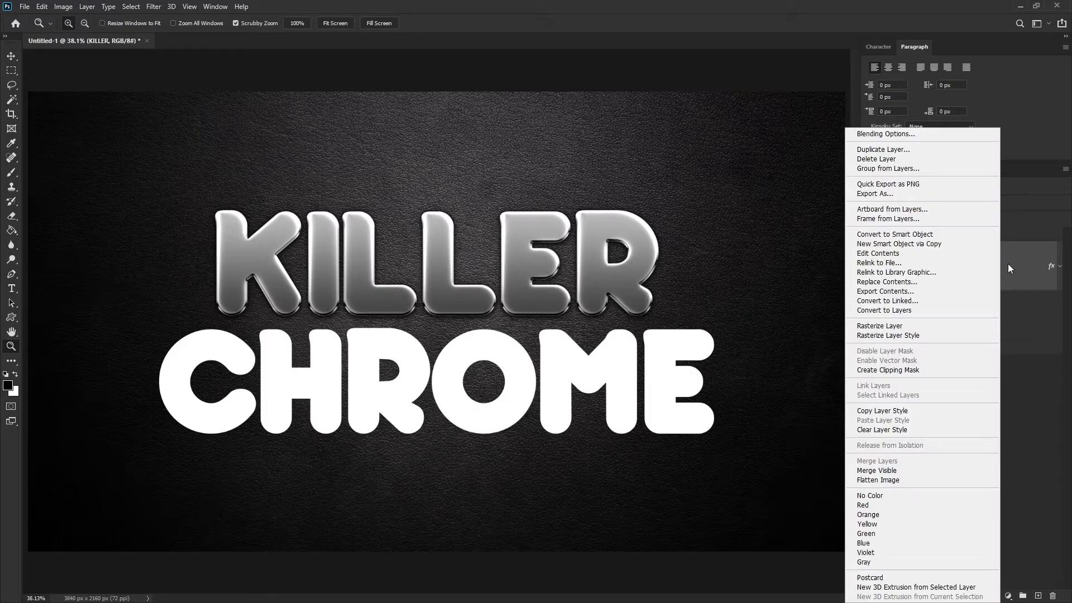
click(933, 410)
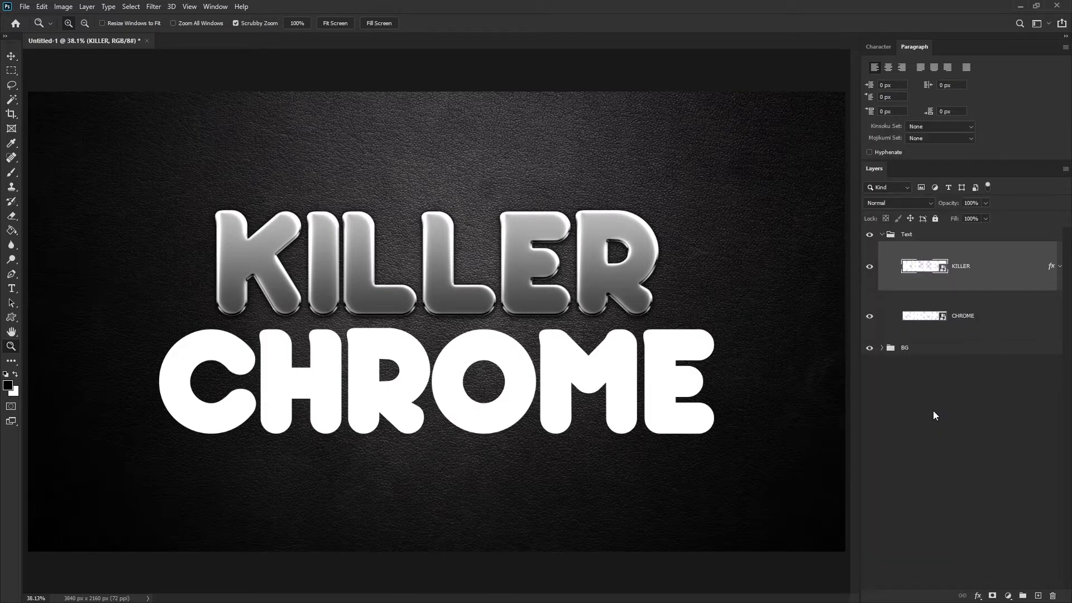
right_click(1017, 310)
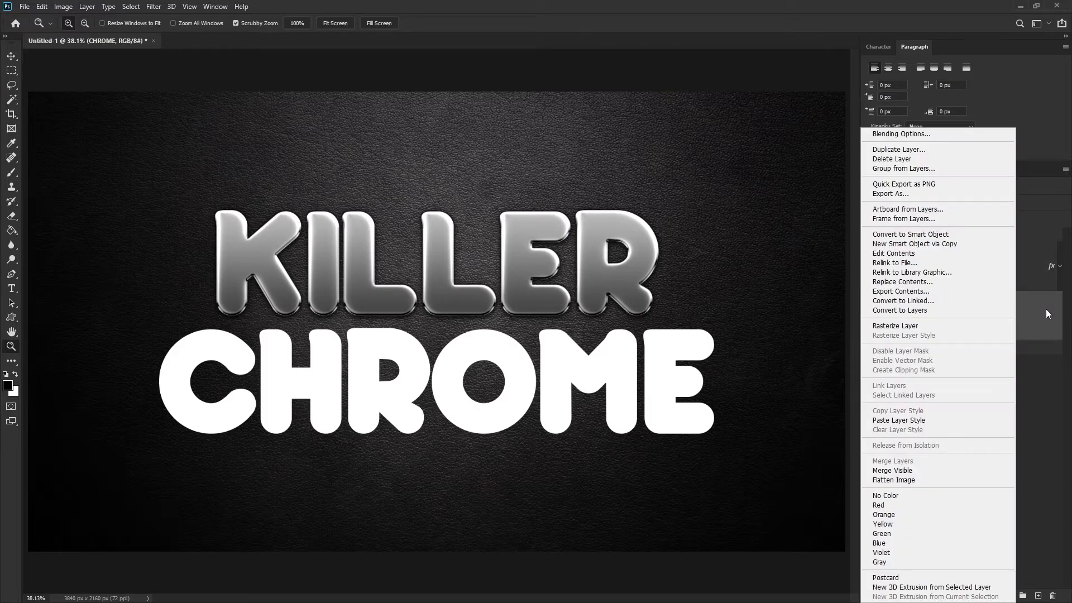
click(940, 421)
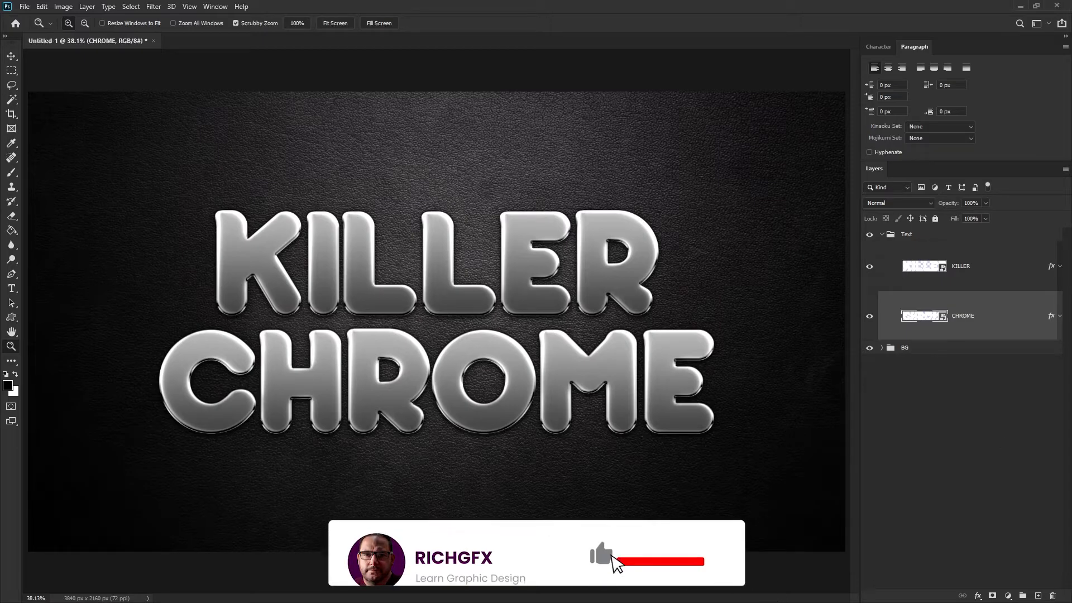
- Delete the letter E from the text inside the KILLER smart object and save its contents
click(11, 55)
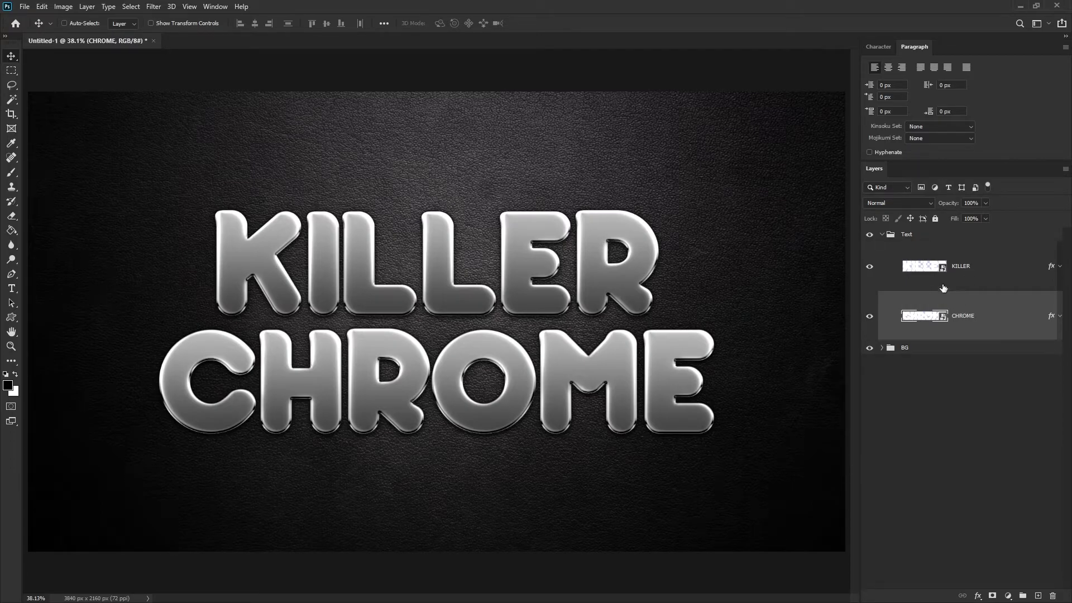
double_click(914, 269)
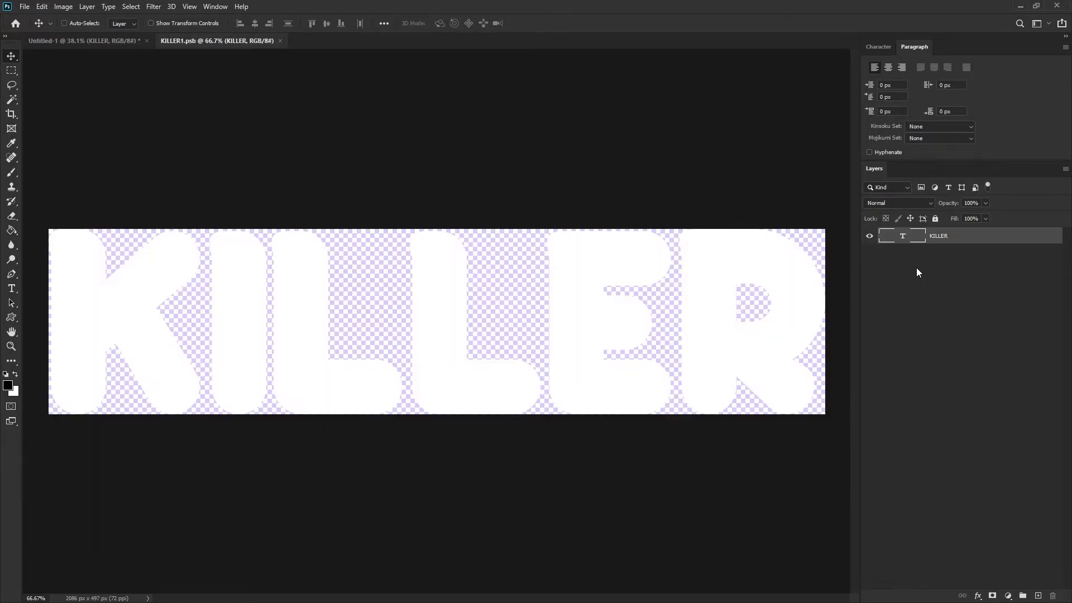
double_click(612, 318)
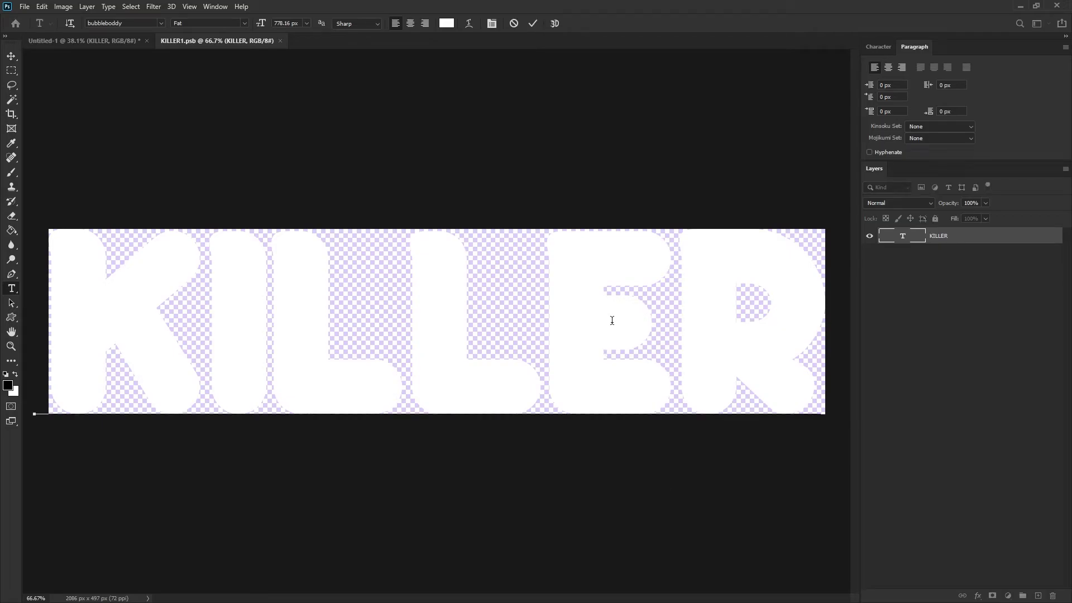
key(BackSpace)
click(290, 165)
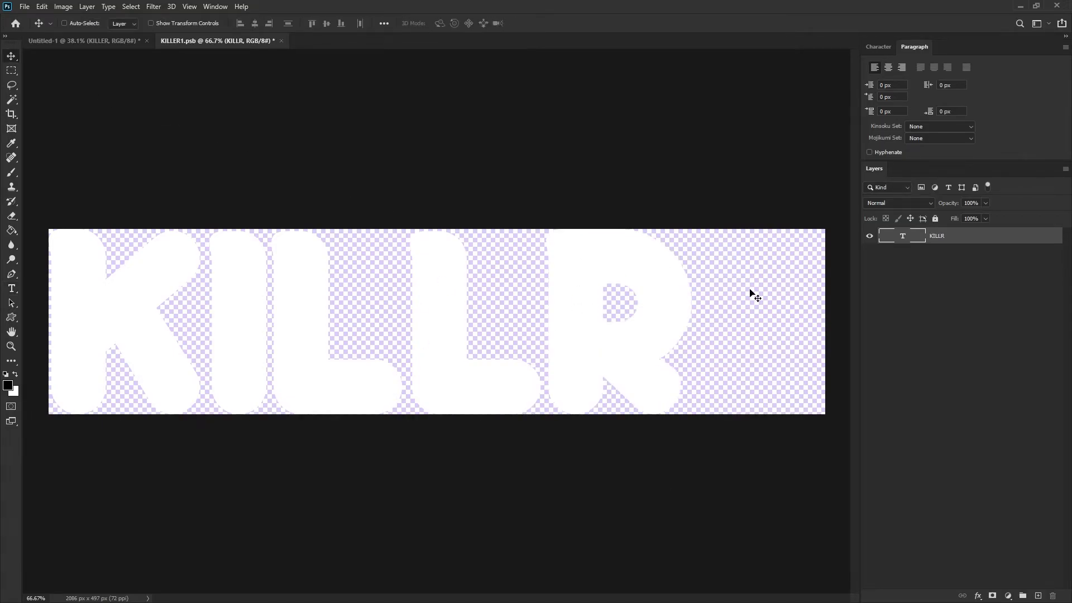
key(ctrl+s)
- Undo the KILLER smart object's text update in the main document and deselect the layers
click(105, 39)
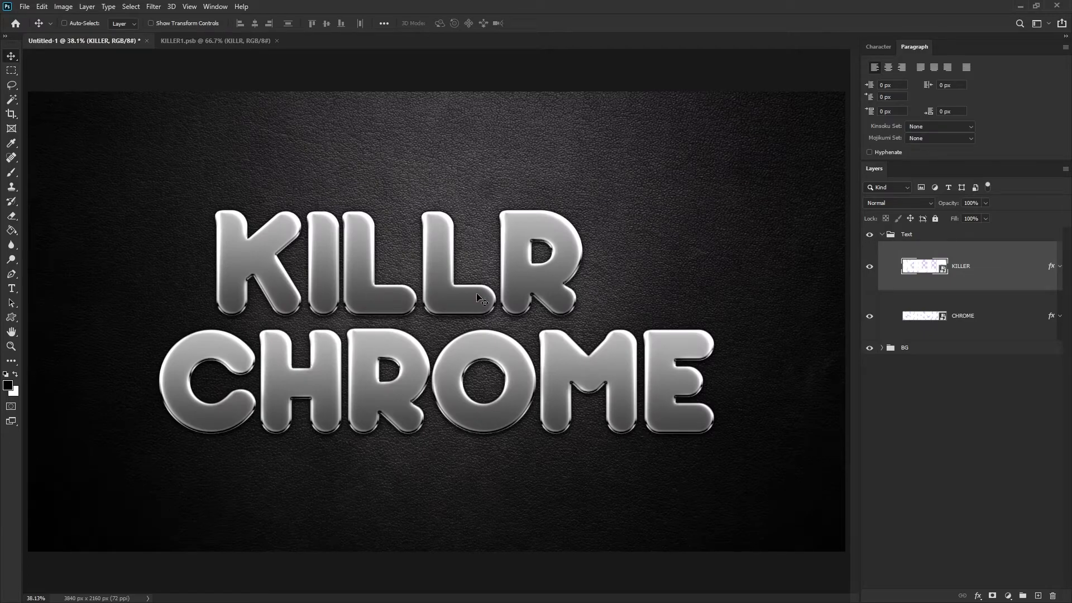
key(ctrl+z)
ctrl+click(1009, 273)
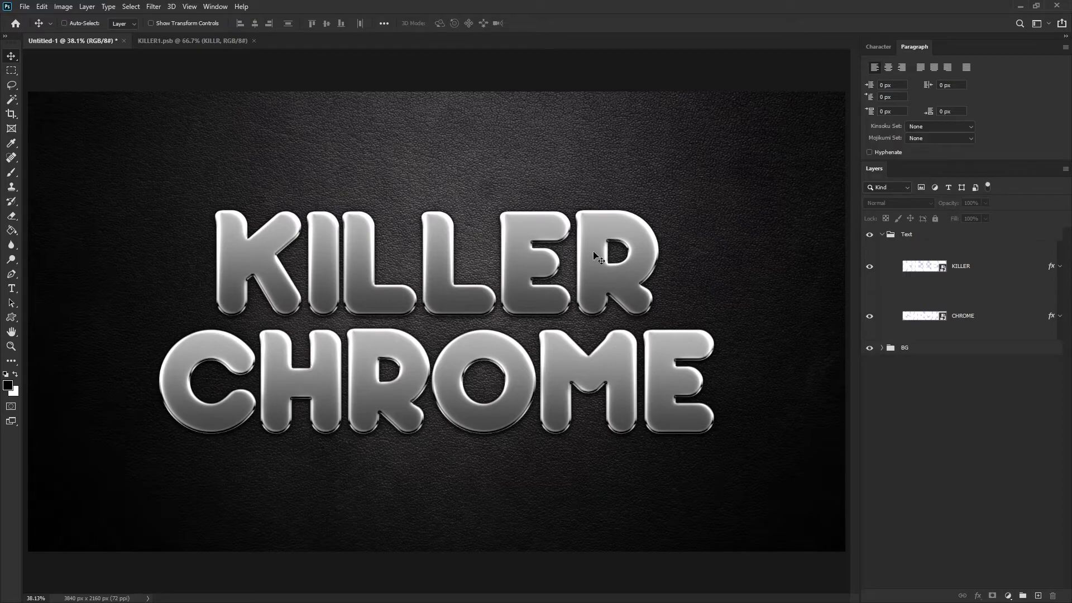
- Create a new layer directly above CHROME and fill it with black
click(1013, 327)
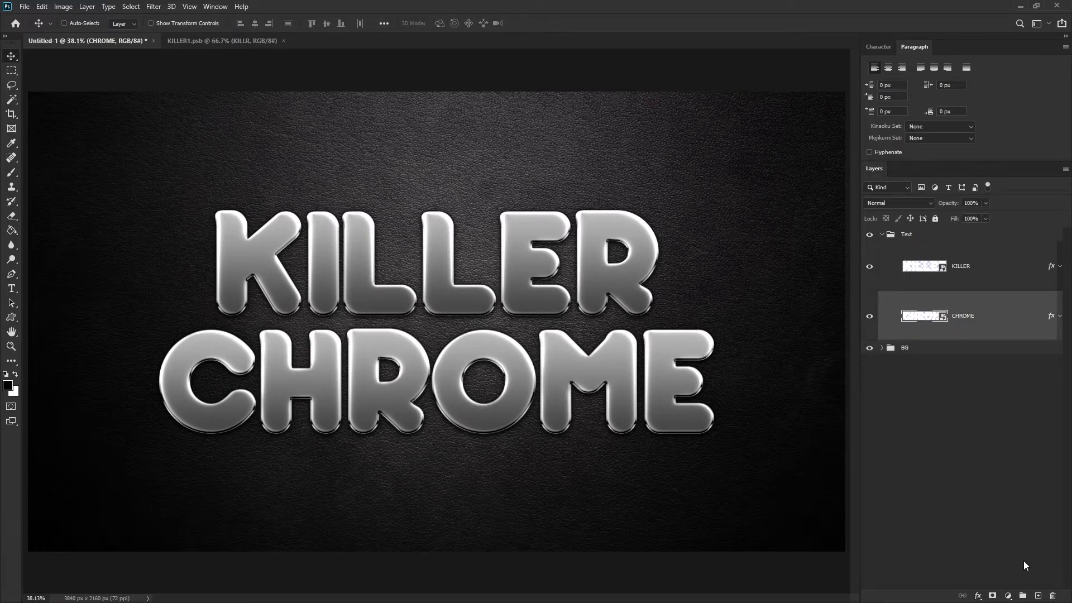
click(1037, 596)
click(11, 231)
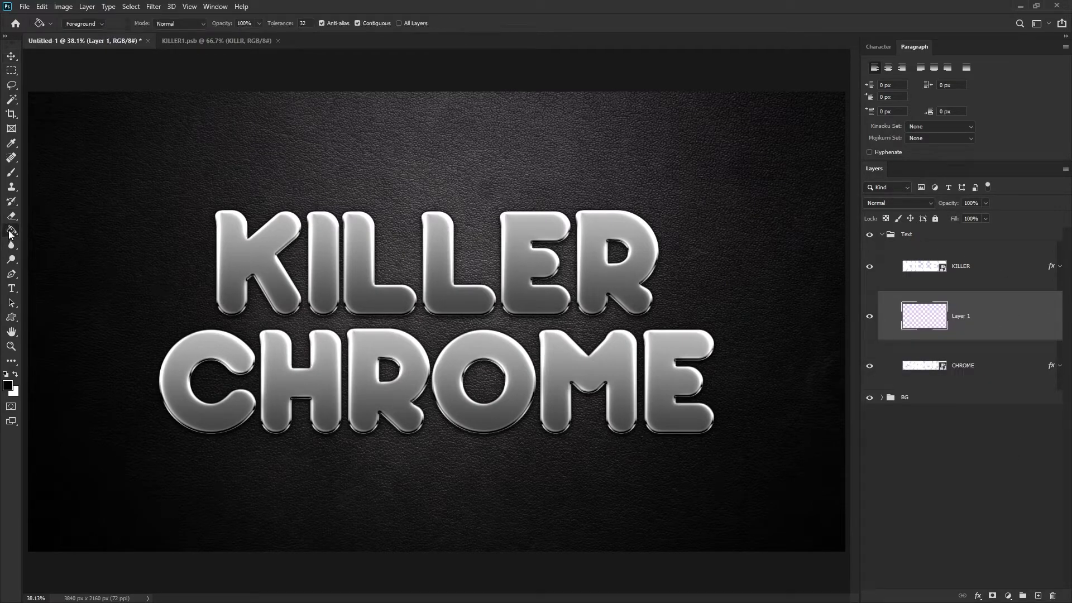
click(482, 277)
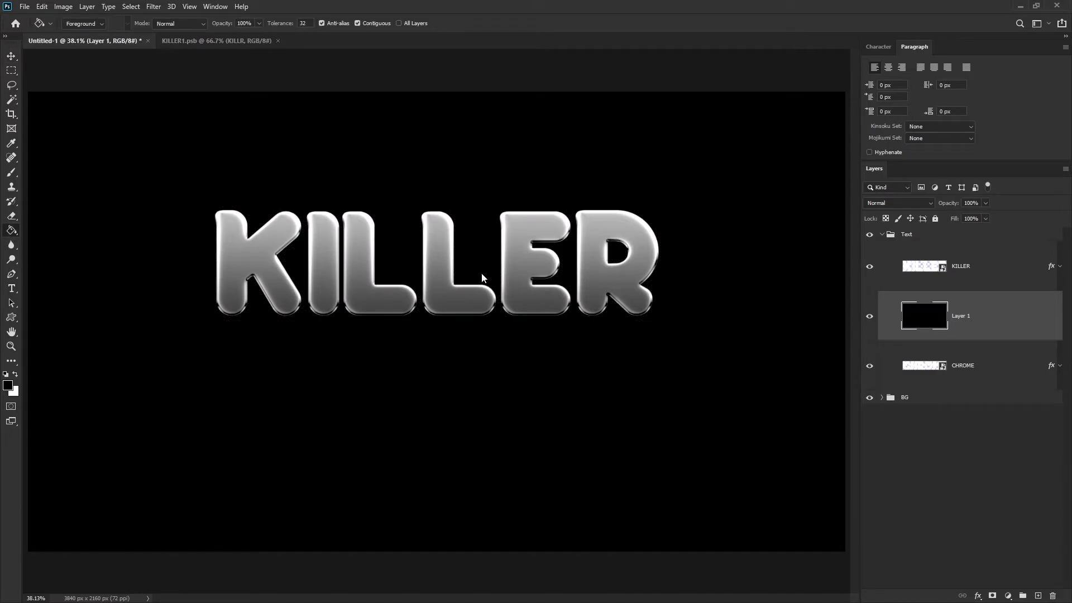
- Apply the Add Noise filter to the black layer with 400% amount, Gaussian distribution and Monochromatic enabled
click(154, 7)
mouse_move(178, 167)
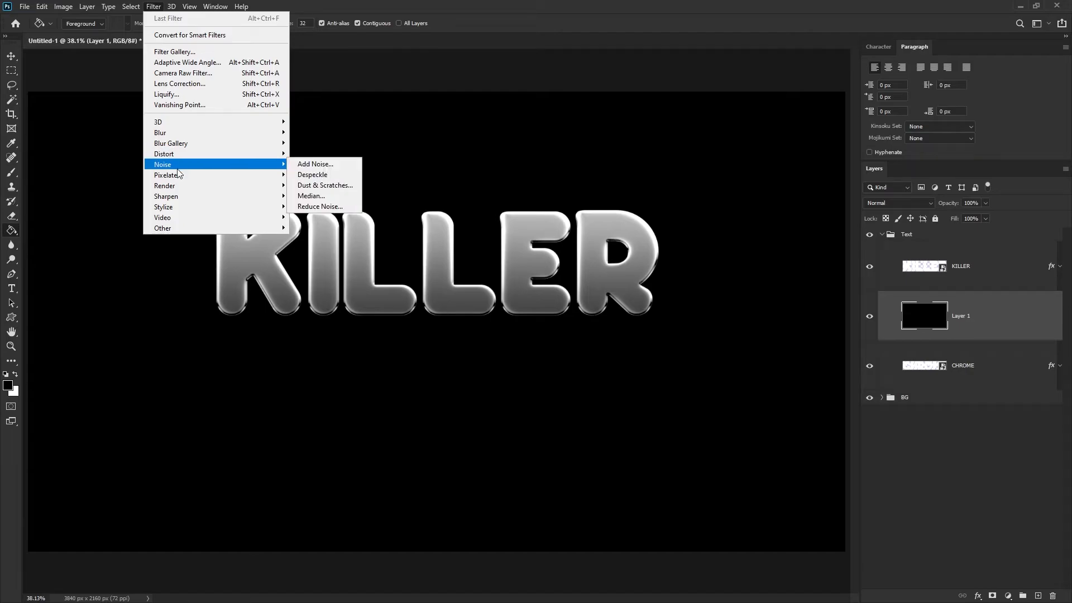
click(324, 164)
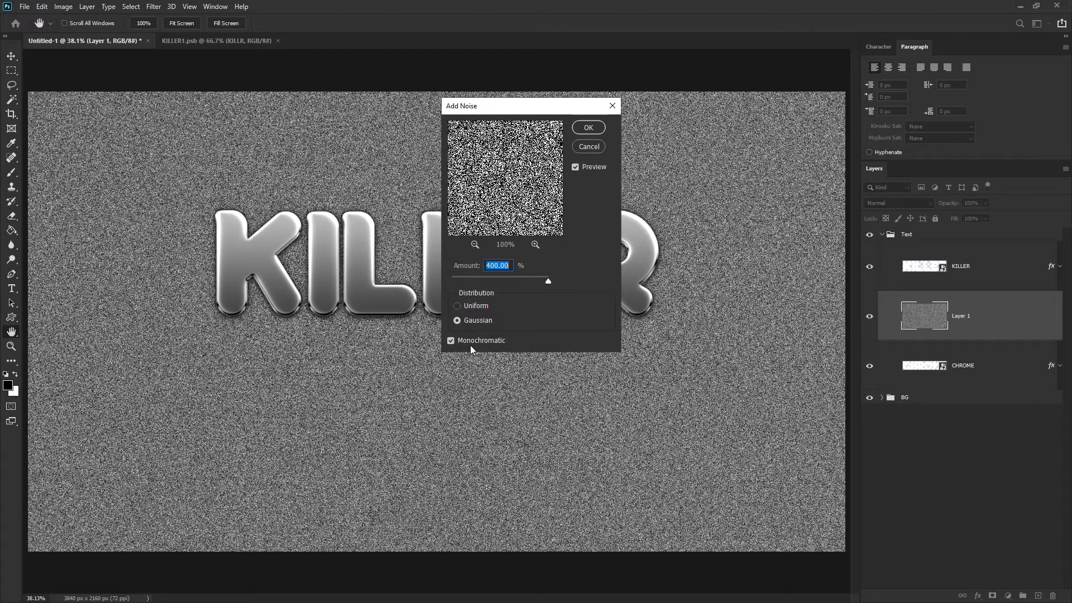
click(586, 129)
- Rename the noise-filled layer as Noise and place a duplicate of it above the KILLER layer
double_click(989, 308)
text(Noise)
key(Return)
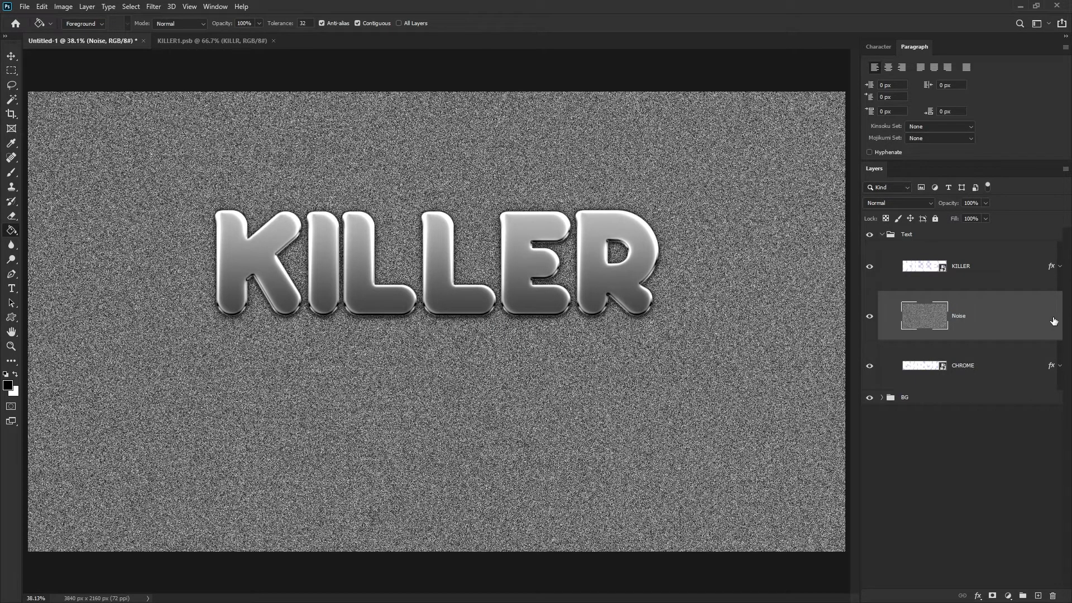
drag(983, 333, 988, 255)
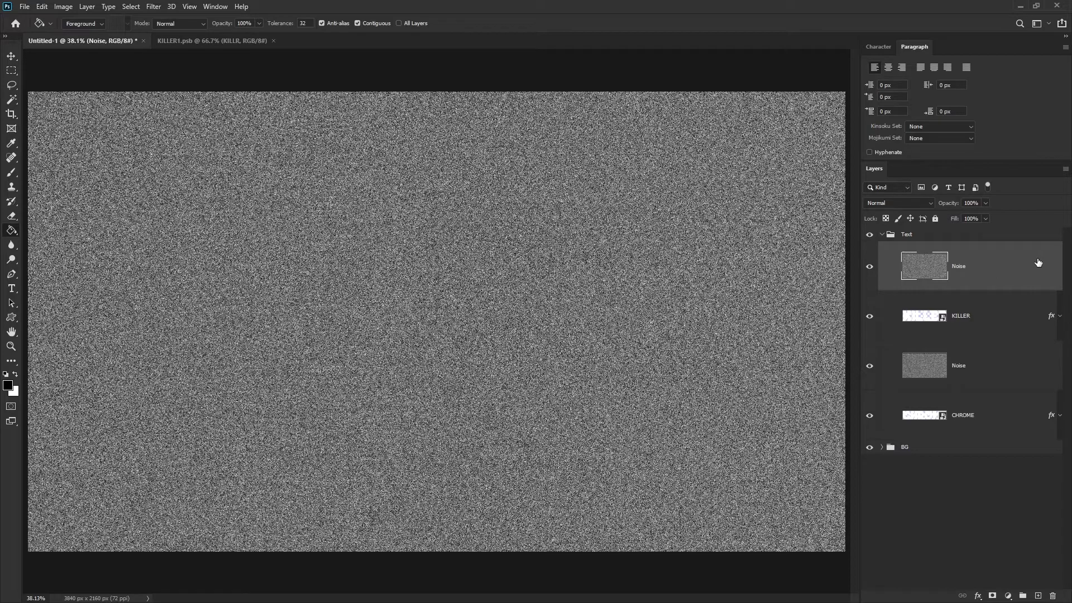
- Clip the upper Noise layer to KILLER and the lower Noise layer to CHROME with clipping masks
right_click(1009, 263)
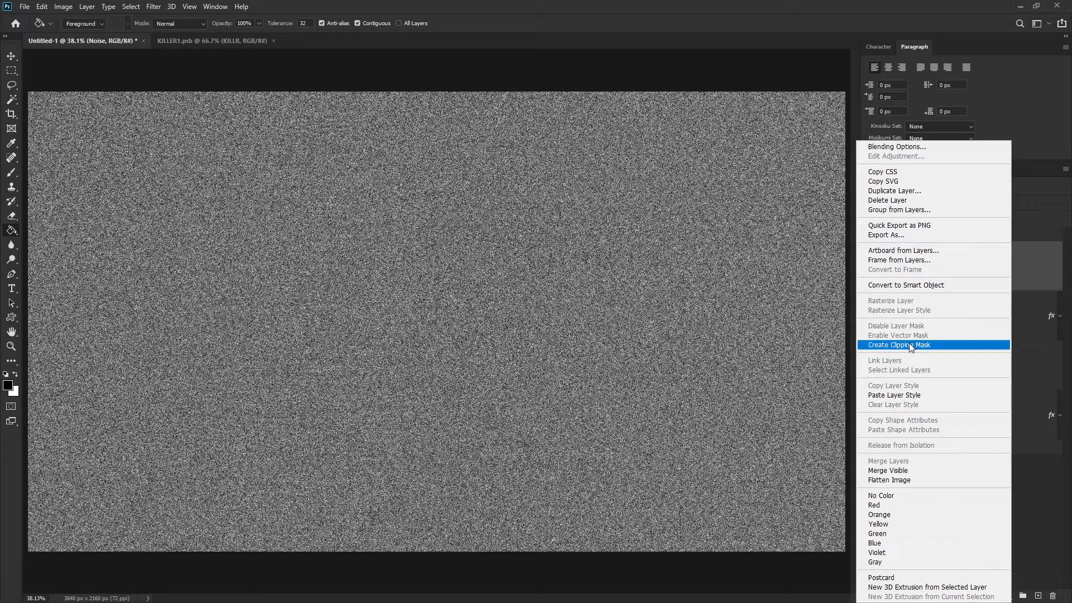
click(966, 345)
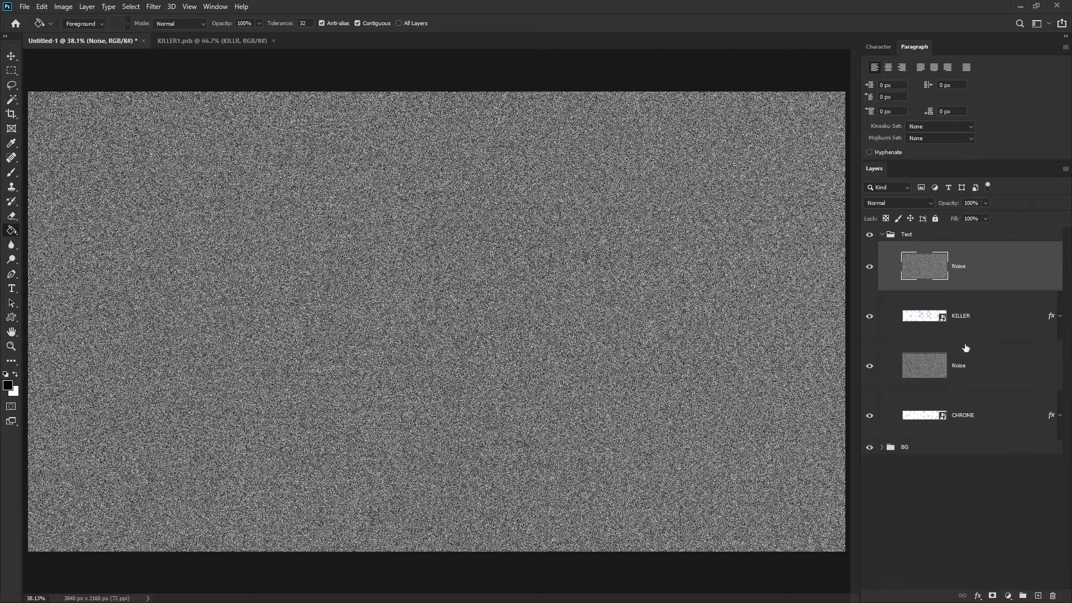
click(1005, 366)
right_click(1010, 374)
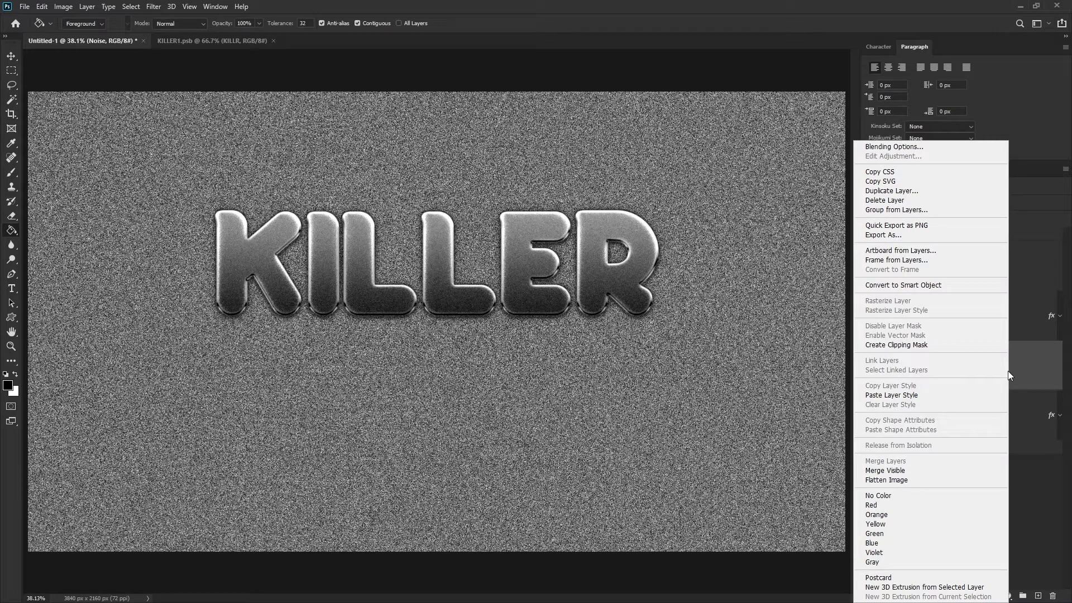
click(929, 345)
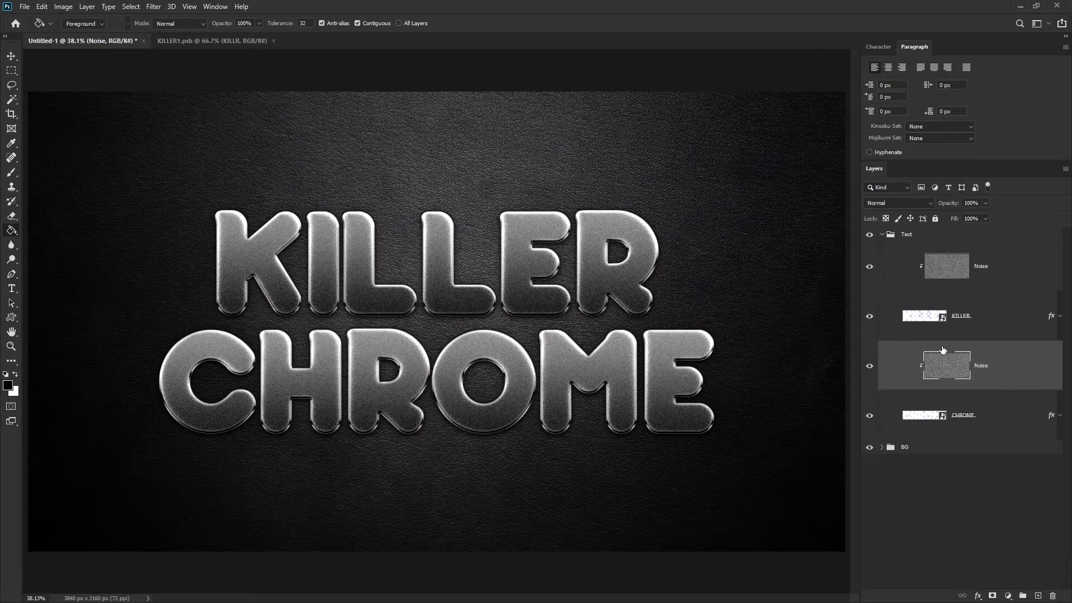
- Set the opacity of both Noise layers to 12%
click(1030, 276)
ctrl+click(1027, 366)
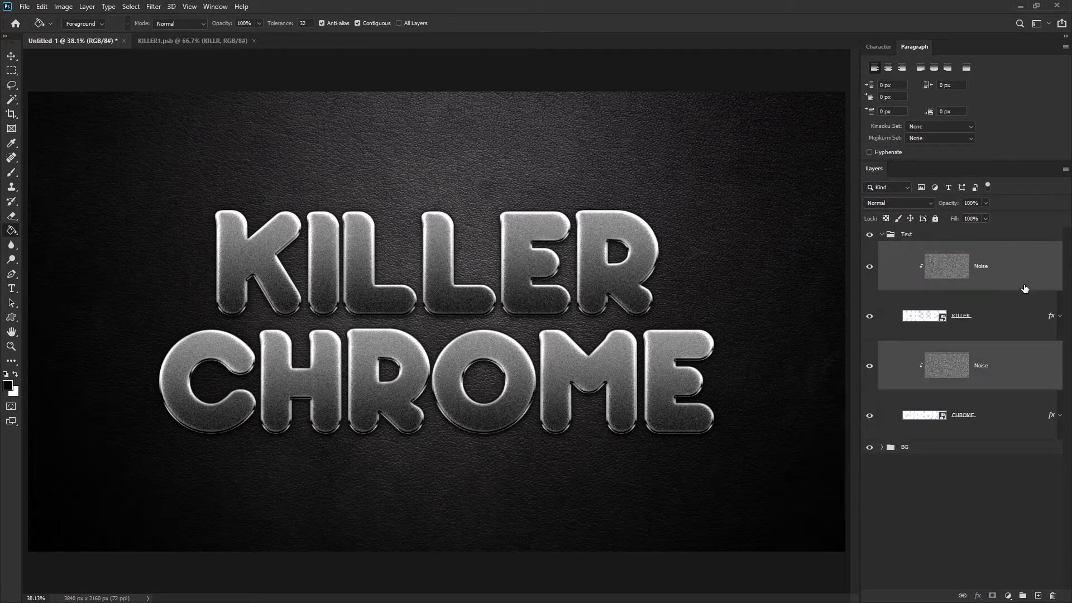
click(974, 203)
text(1)
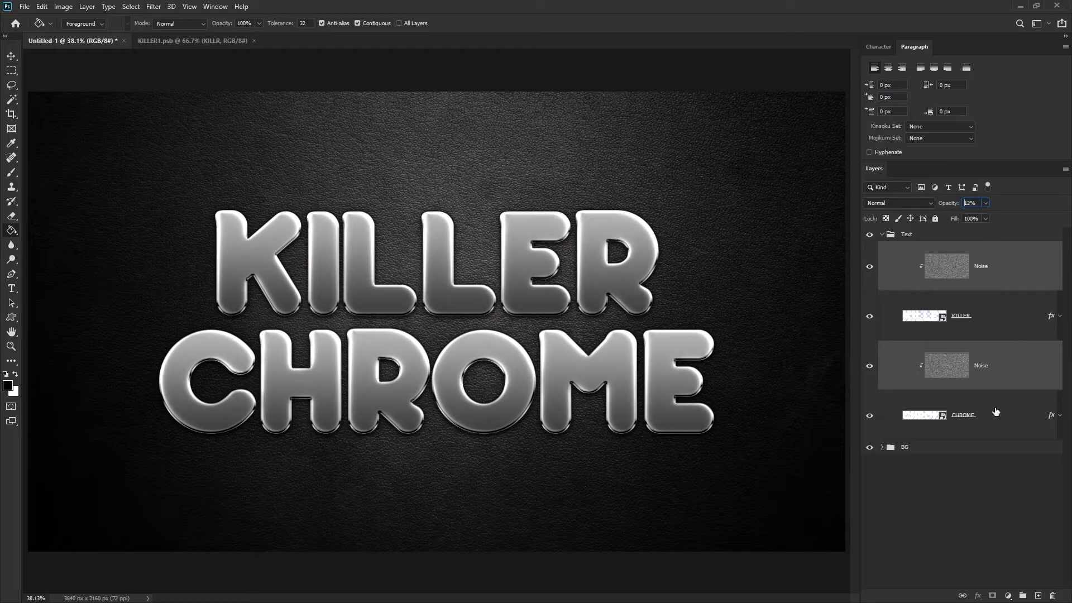
click(951, 488)
- Examine the noise texture on the chrome letters up close, then fit the whole image in view
double_click(11, 346)
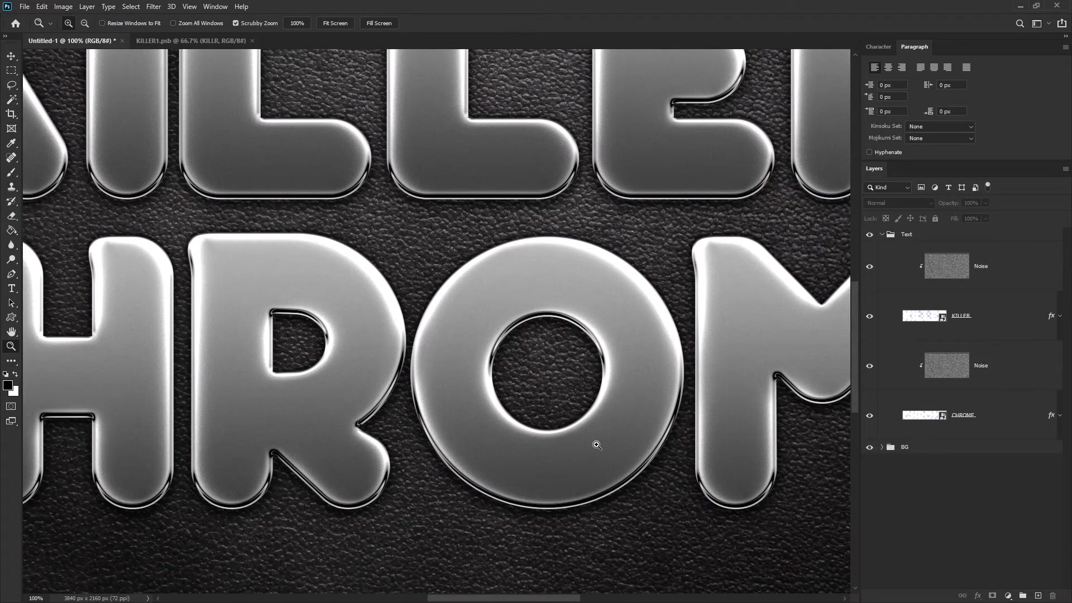
click(596, 444)
click(596, 444)
right_click(694, 330)
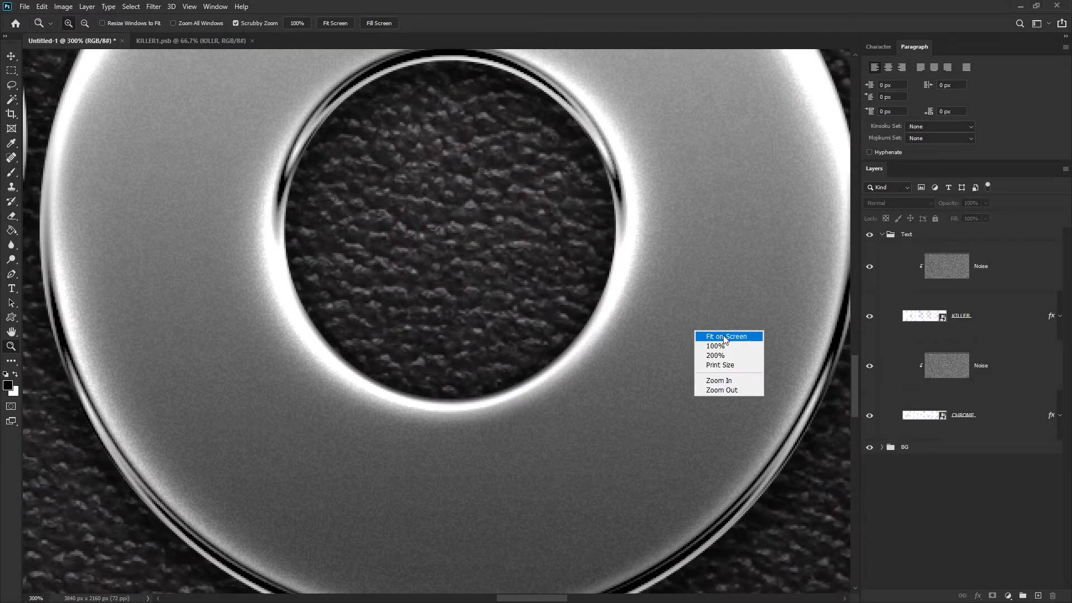
click(711, 334)
click(499, 338)
right_click(449, 304)
click(467, 308)
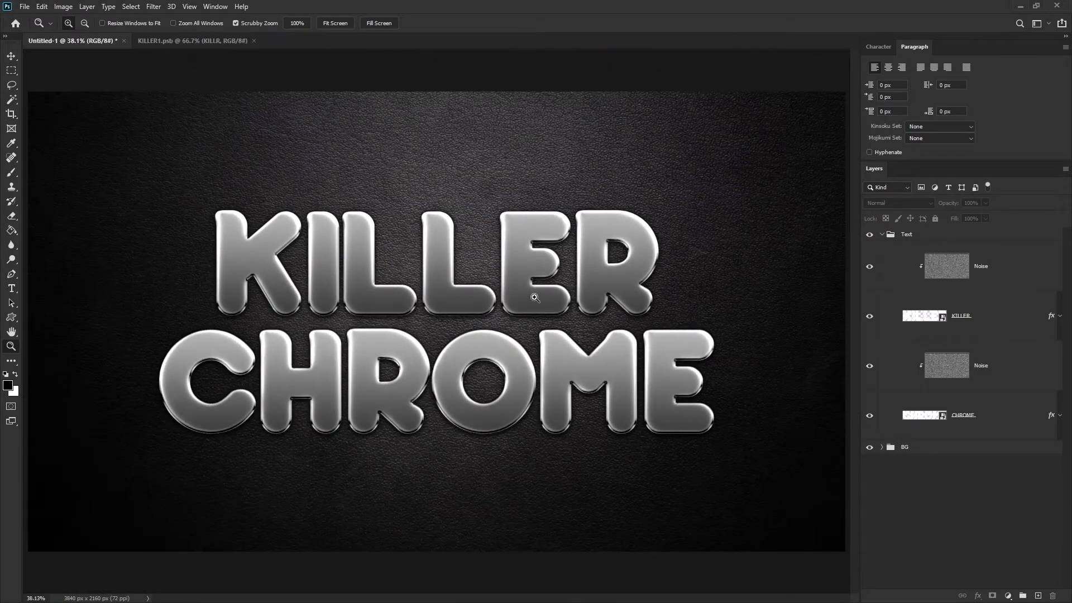
- Collapse the Text group and duplicate it in the same document as Pllastic Wrap
click(1002, 285)
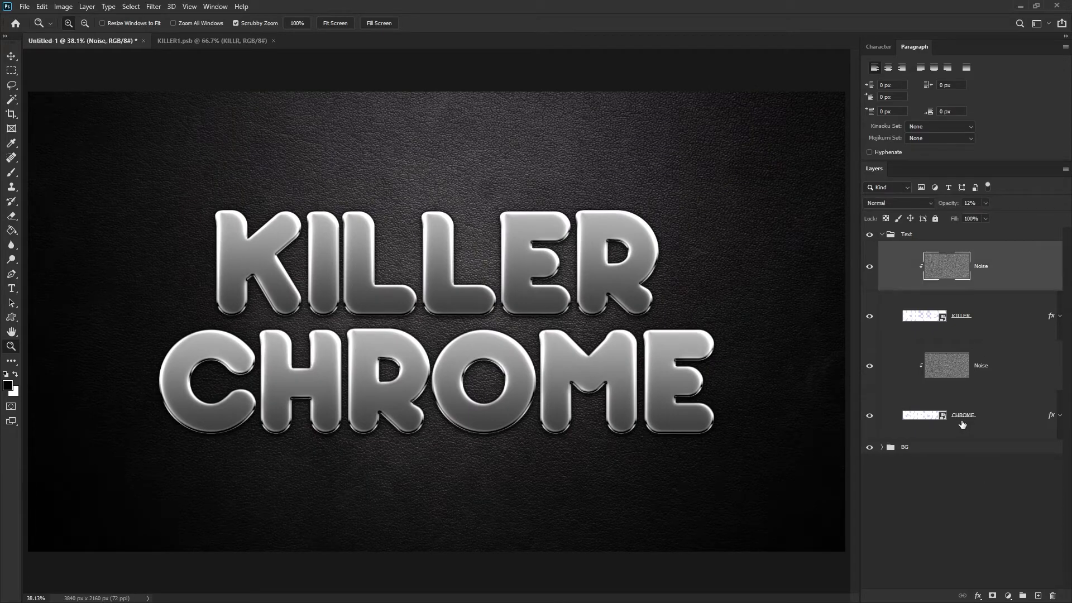
click(882, 238)
right_click(946, 236)
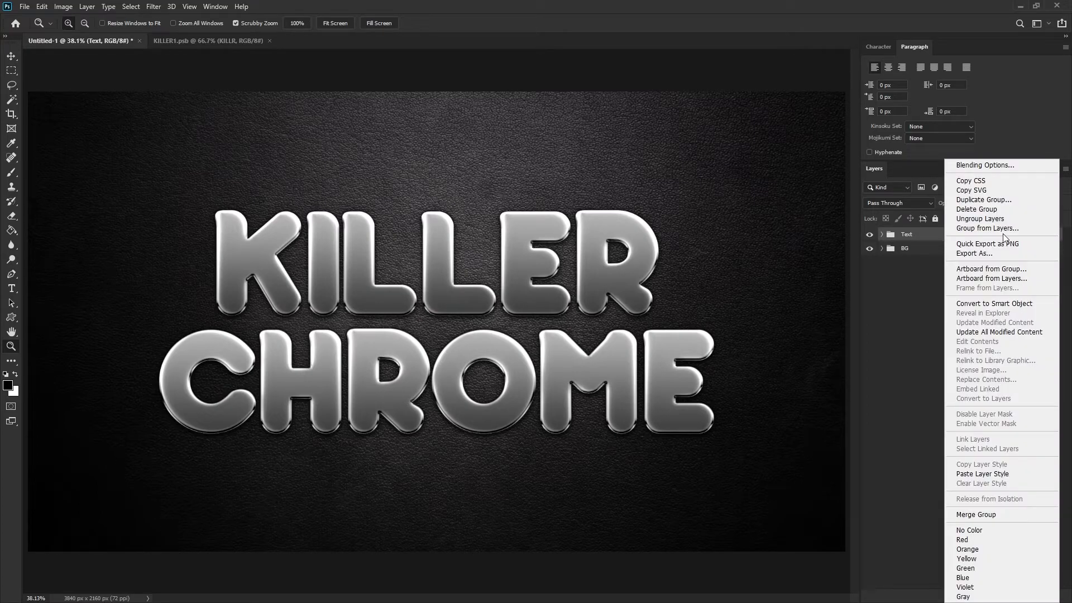
click(1020, 199)
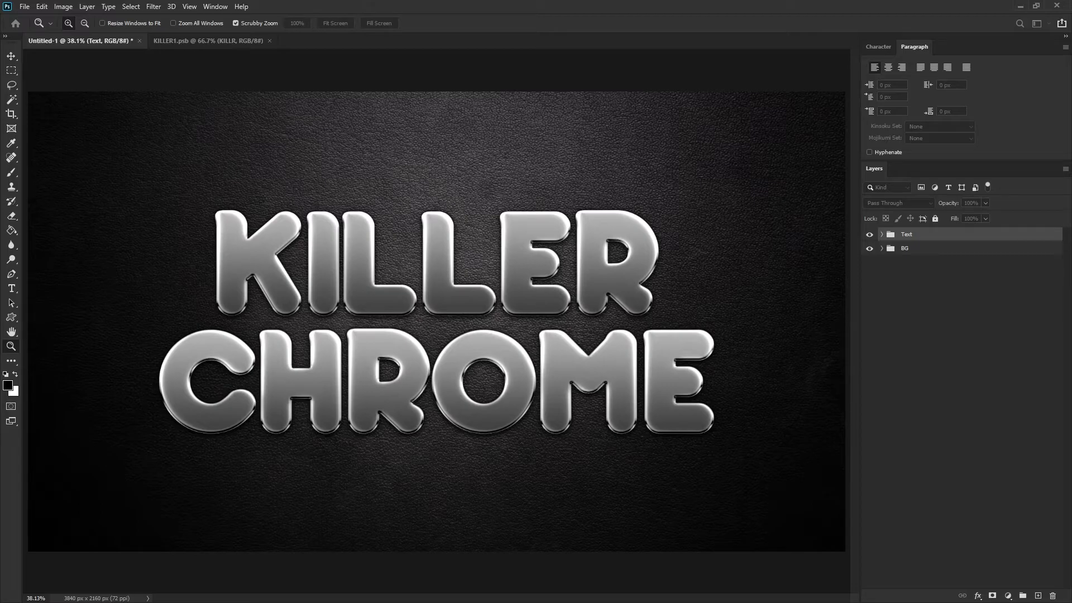
text(Pllastic Wrap)
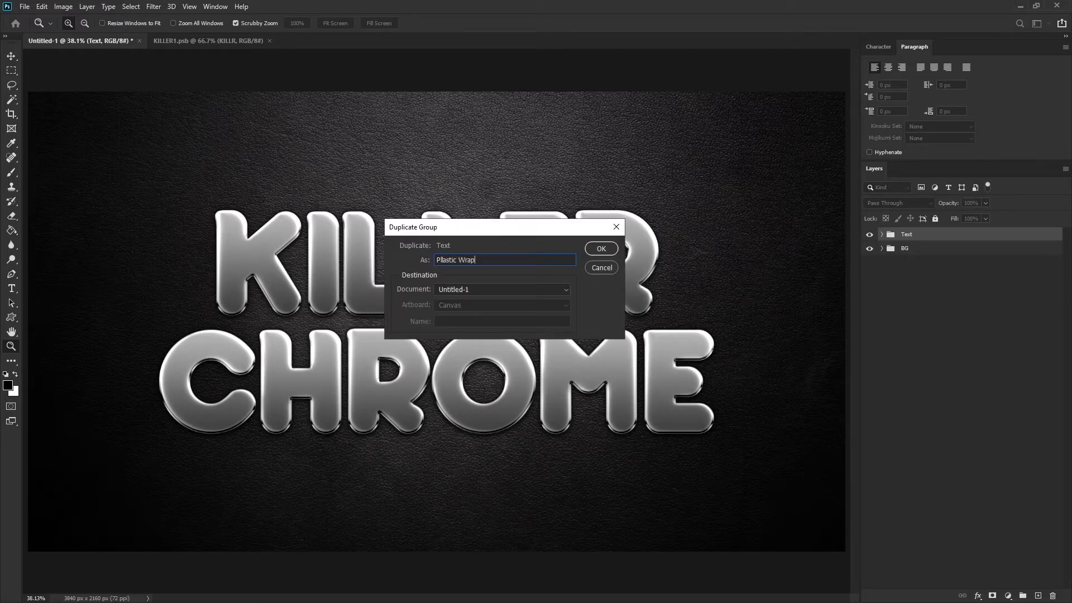
click(601, 249)
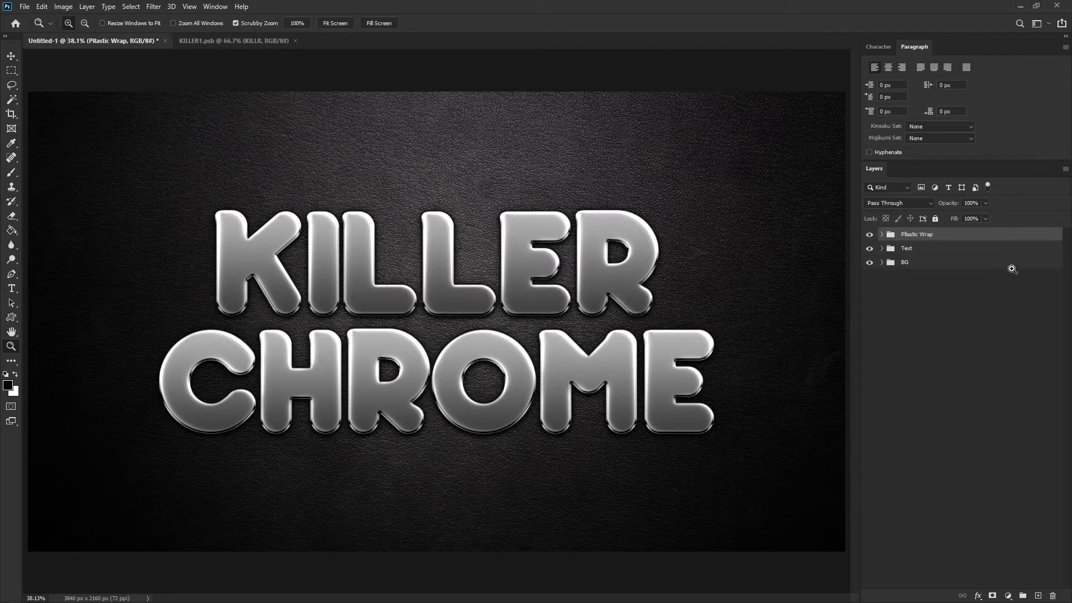
- Merge the Pllastic Wrap group into a single layer and close the KILLER1.psb document
right_click(970, 236)
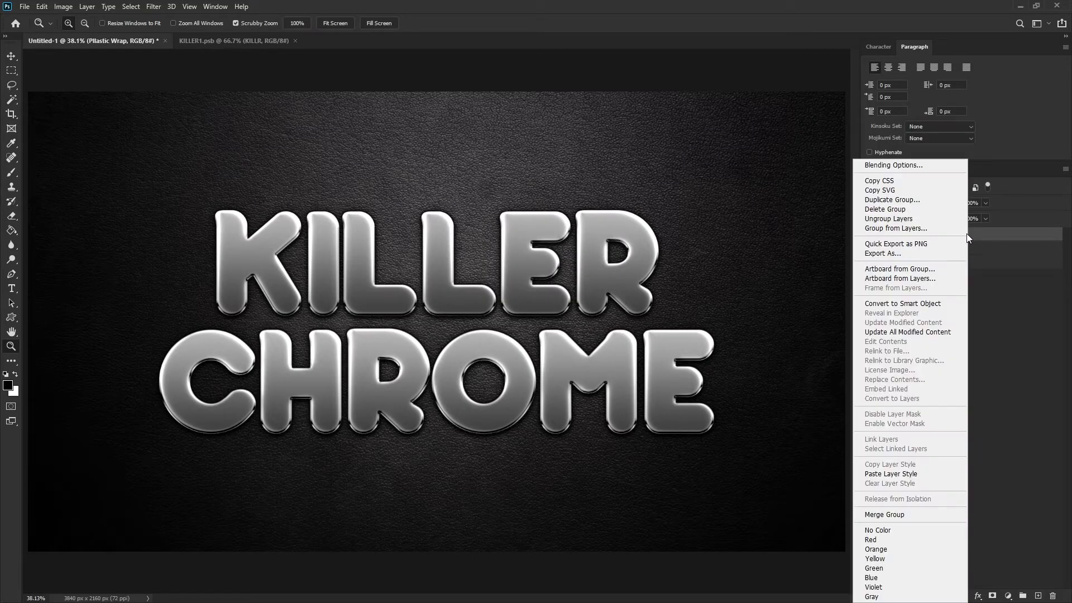
click(899, 516)
key(v)
click(295, 41)
- Apply the Plastic Wrap filter to the merged layer with Highlight Strength 10, Detail 1 and Smoothness 15
click(152, 6)
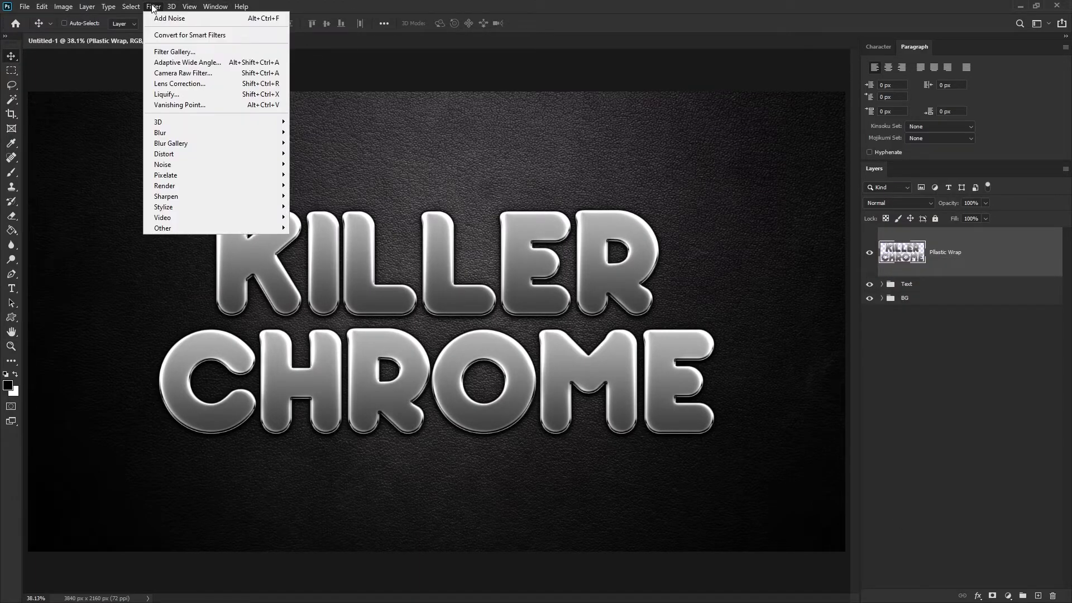
click(243, 53)
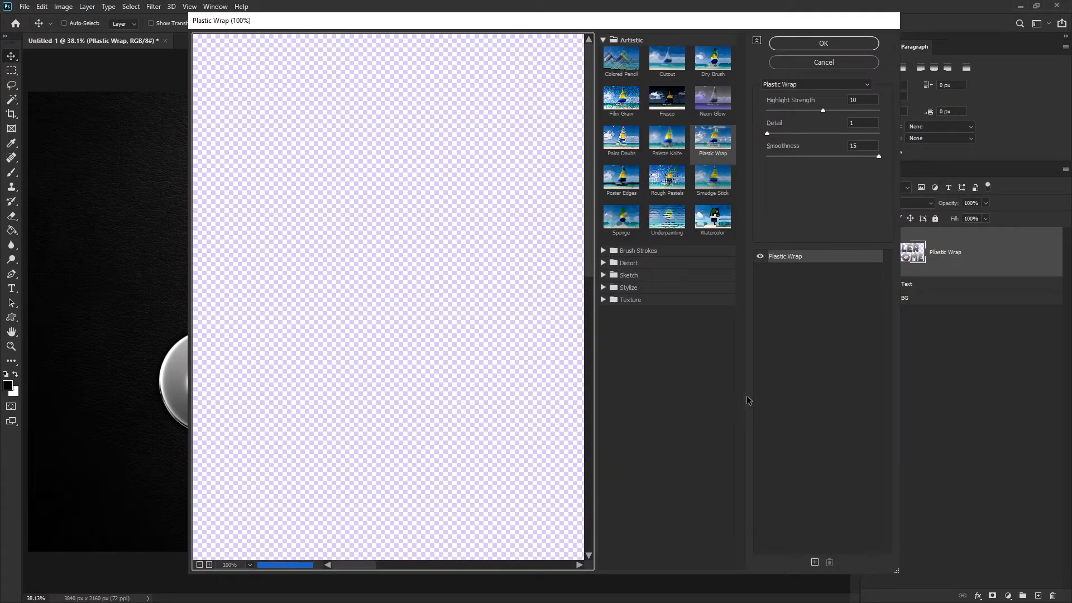
click(720, 143)
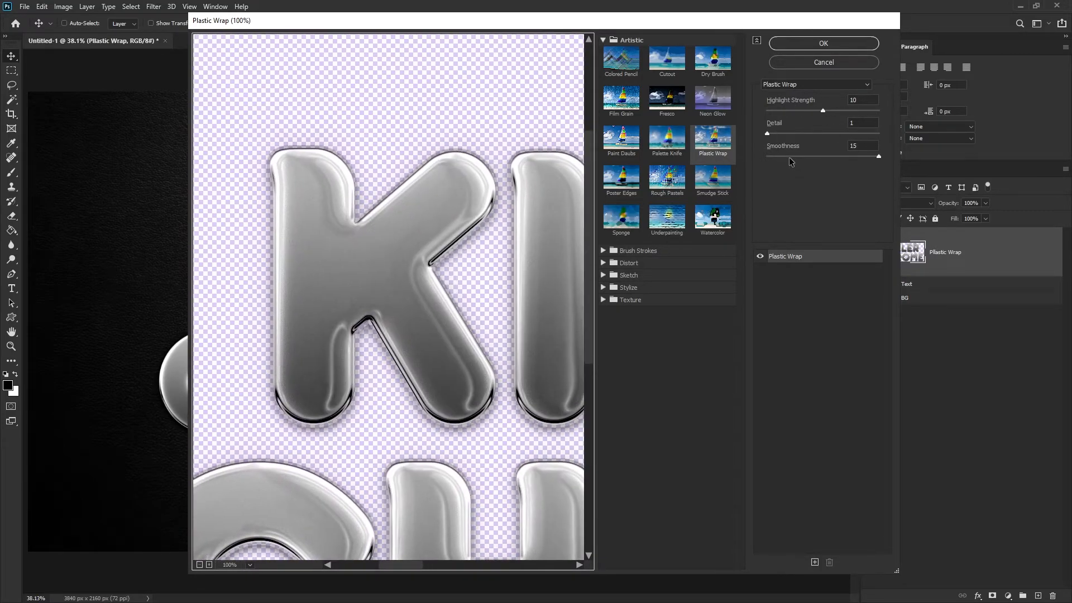
click(840, 45)
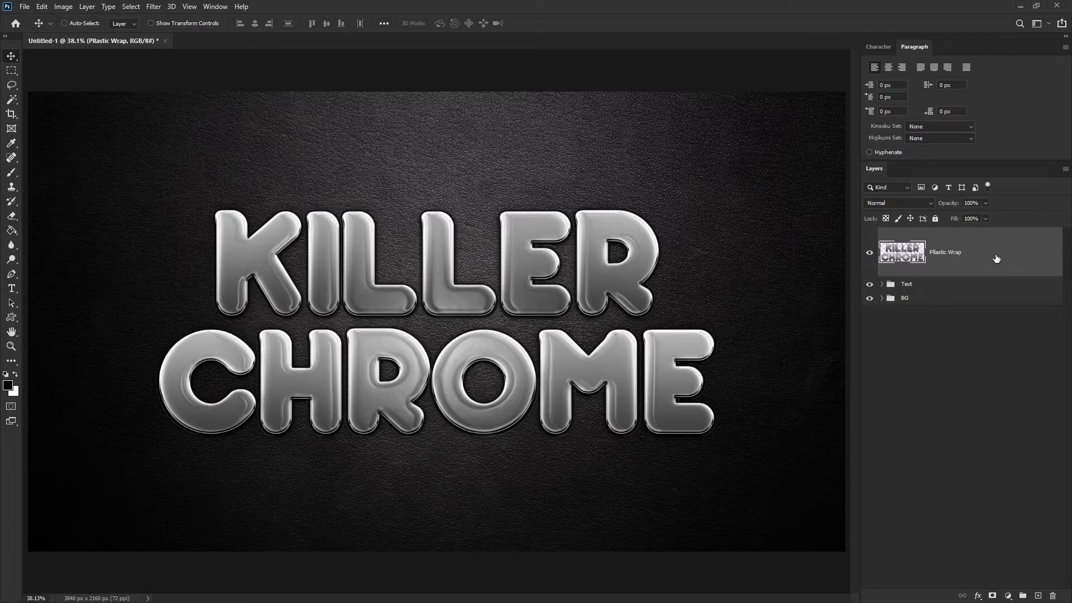
- Set the opacity of the Pllastic Wrap layer to 80% and keep that layer selected
click(972, 204)
text(80)
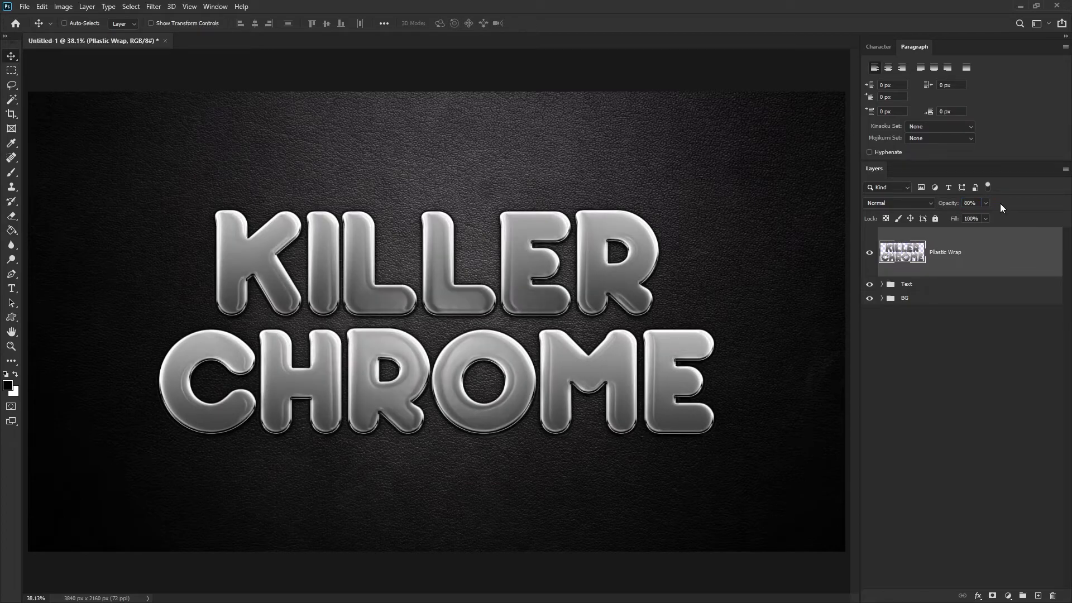
click(963, 350)
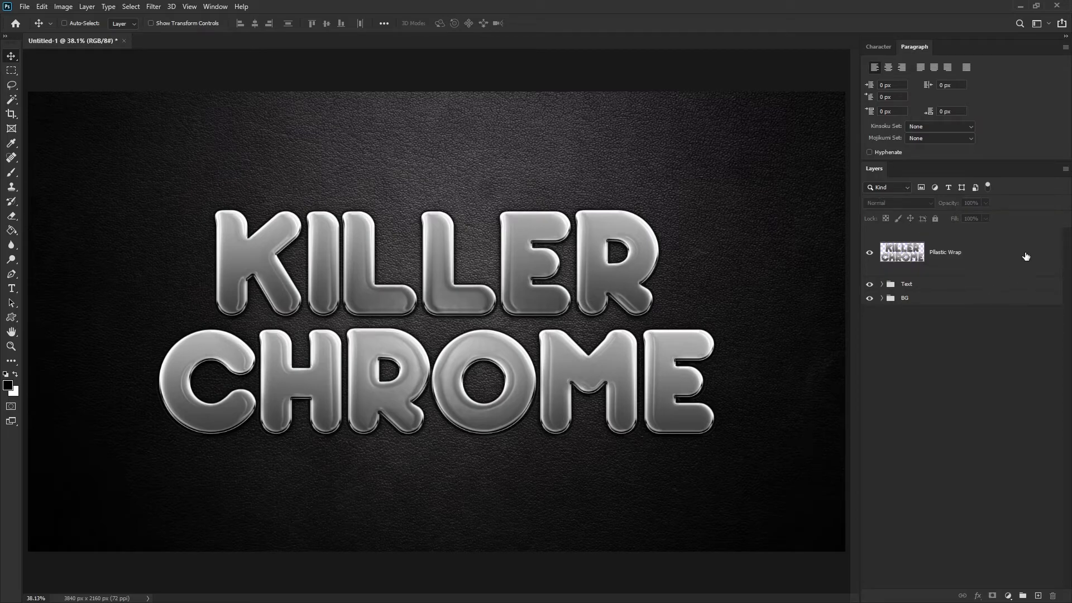
click(983, 270)
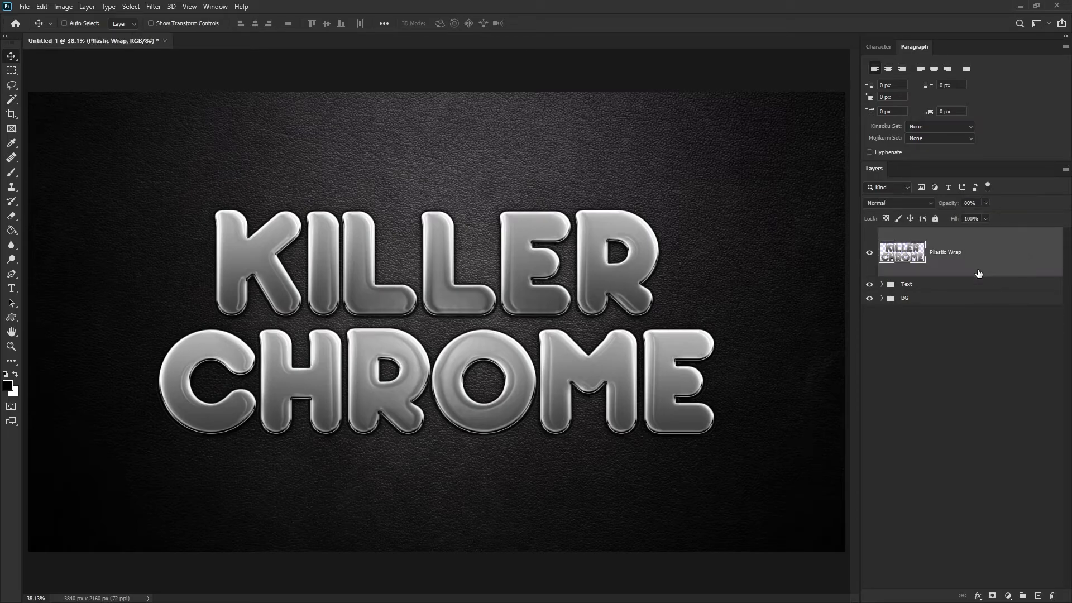
click(881, 284)
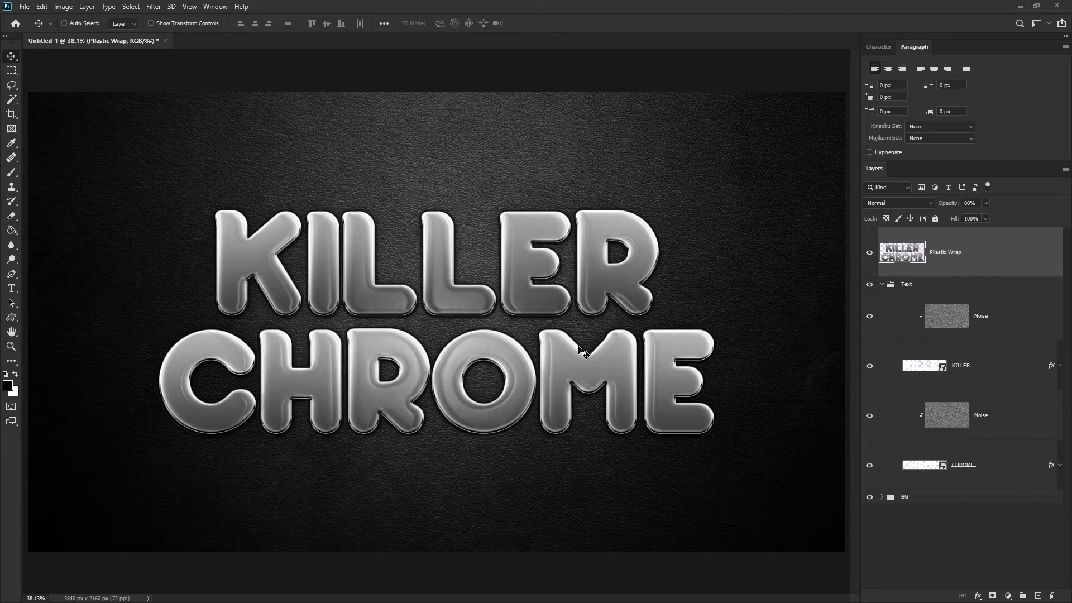
click(882, 285)
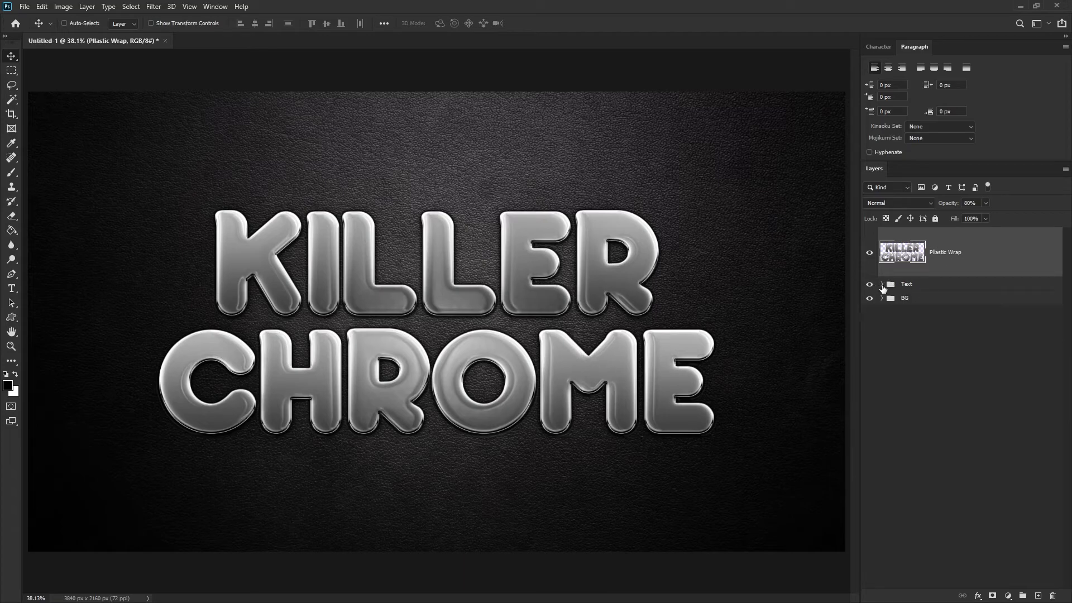
click(994, 597)
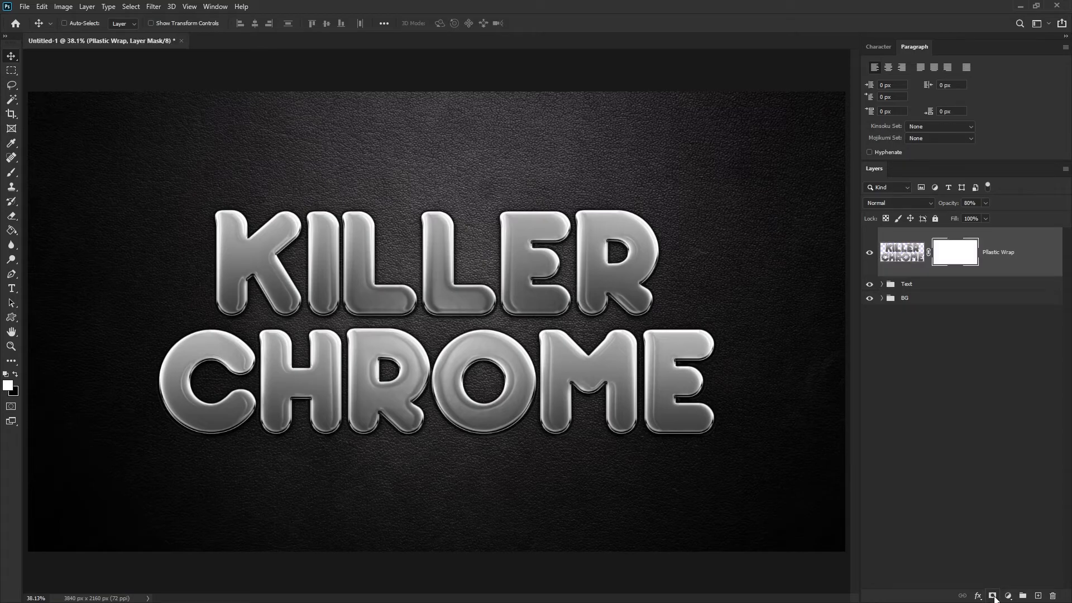
key(ctrl+z)
- Add a Gradient Map adjustment layer above Pllastic Wrap and set its gradient's dark stop to 0f1619, keeping the other end white
click(1008, 596)
click(1035, 581)
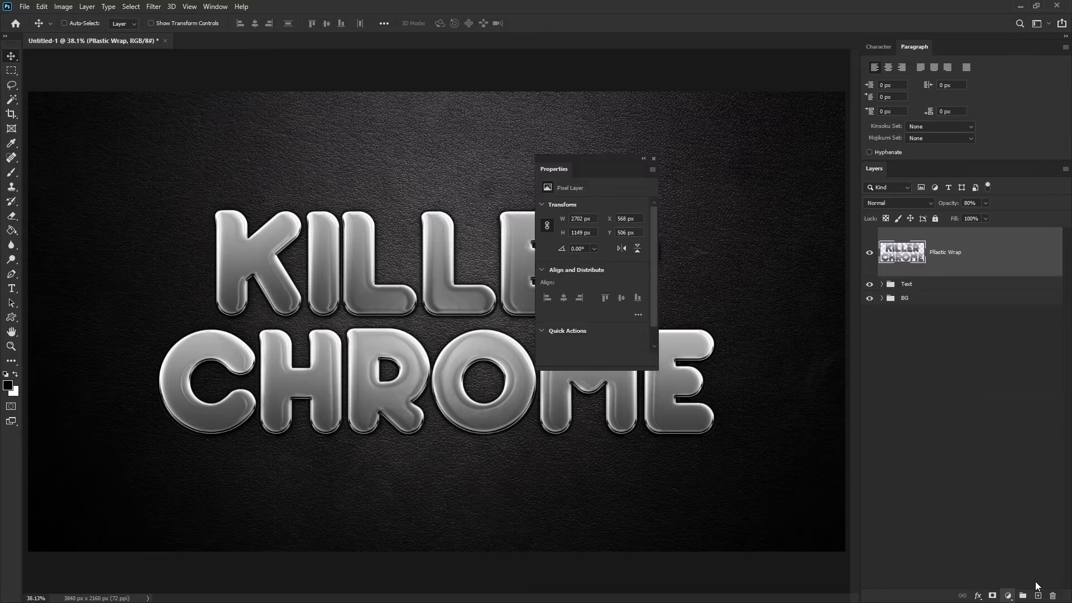
click(591, 210)
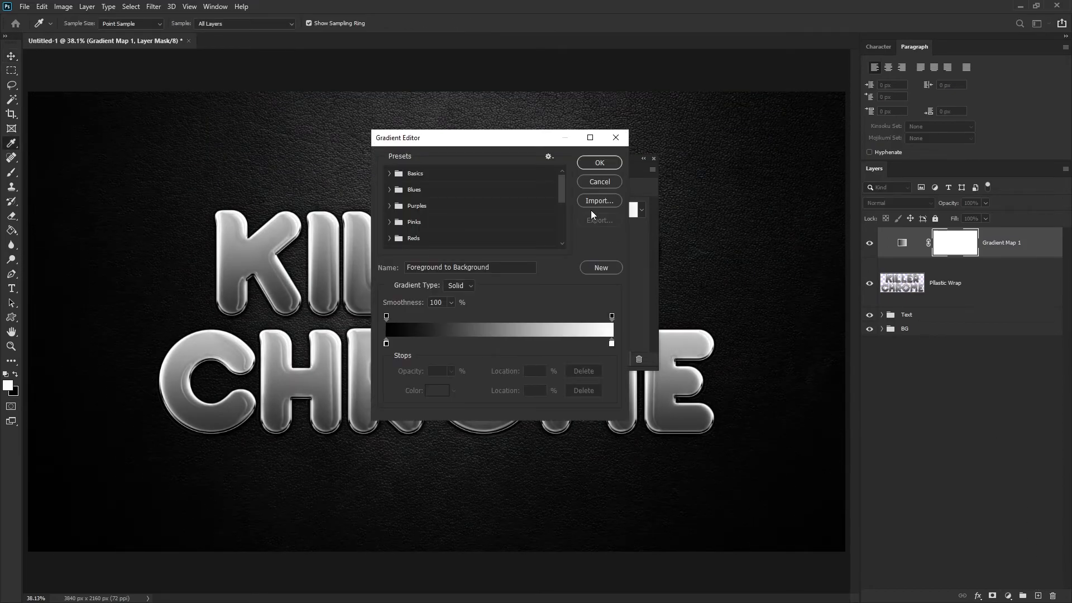
double_click(386, 344)
text(0f1619)
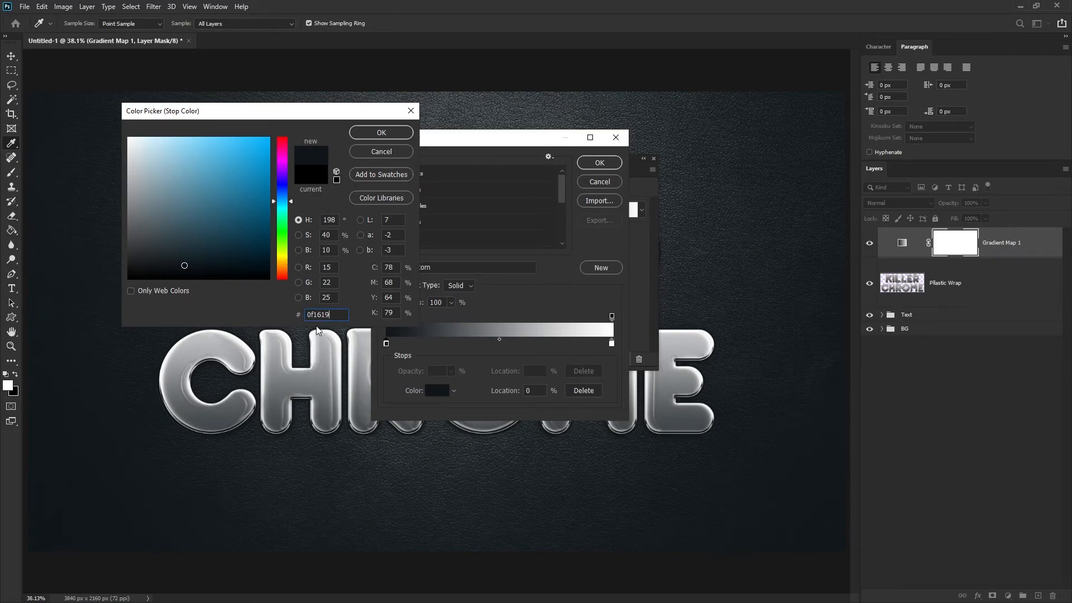
click(393, 135)
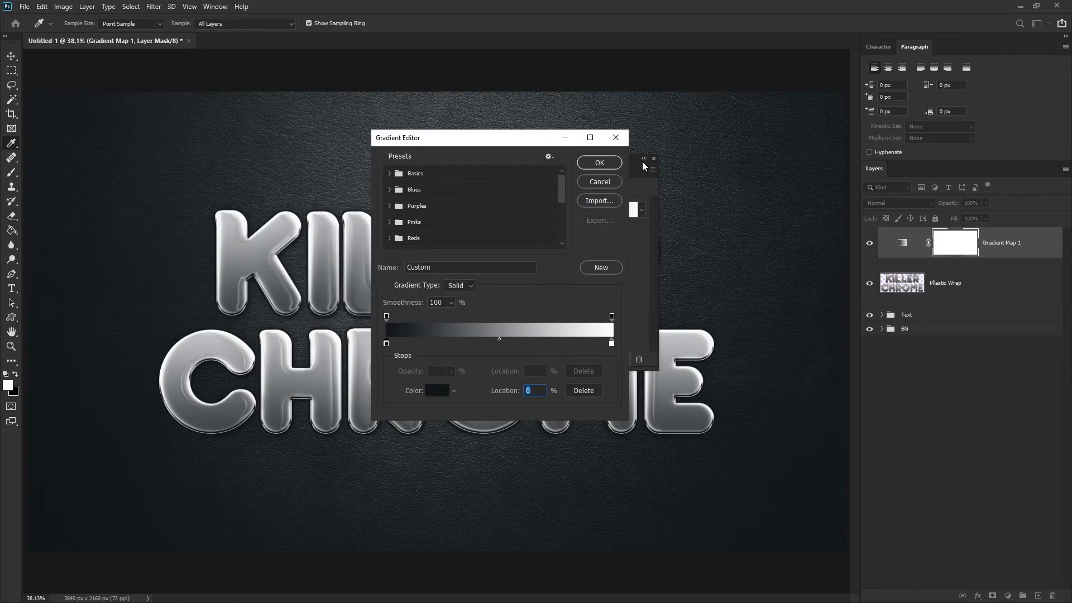
click(599, 162)
- Clip the Gradient Map adjustment to the Pllastic Wrap layer and close its properties
right_click(1046, 250)
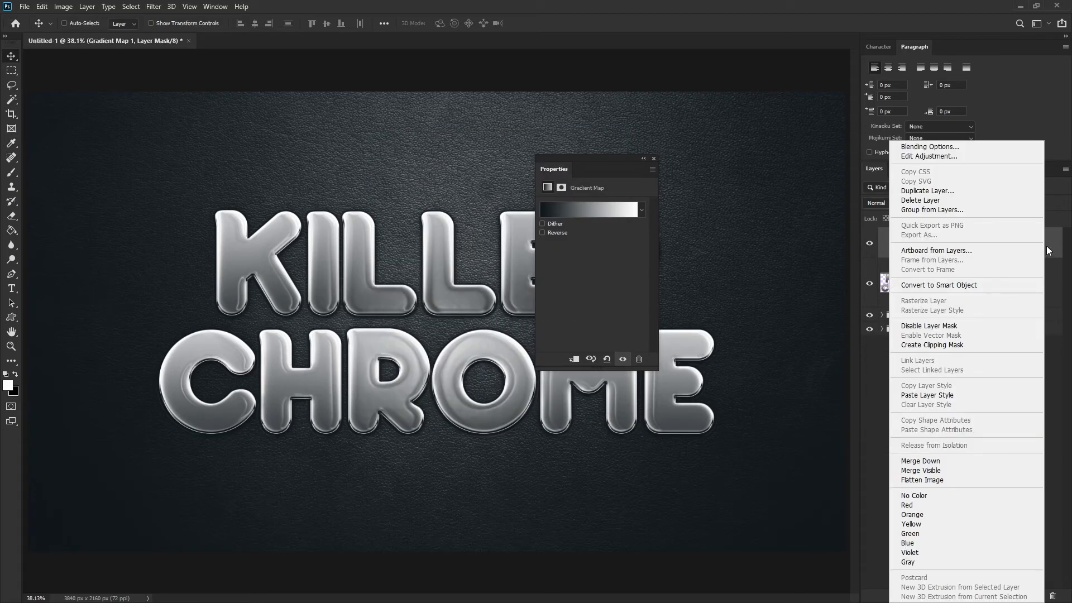
click(996, 344)
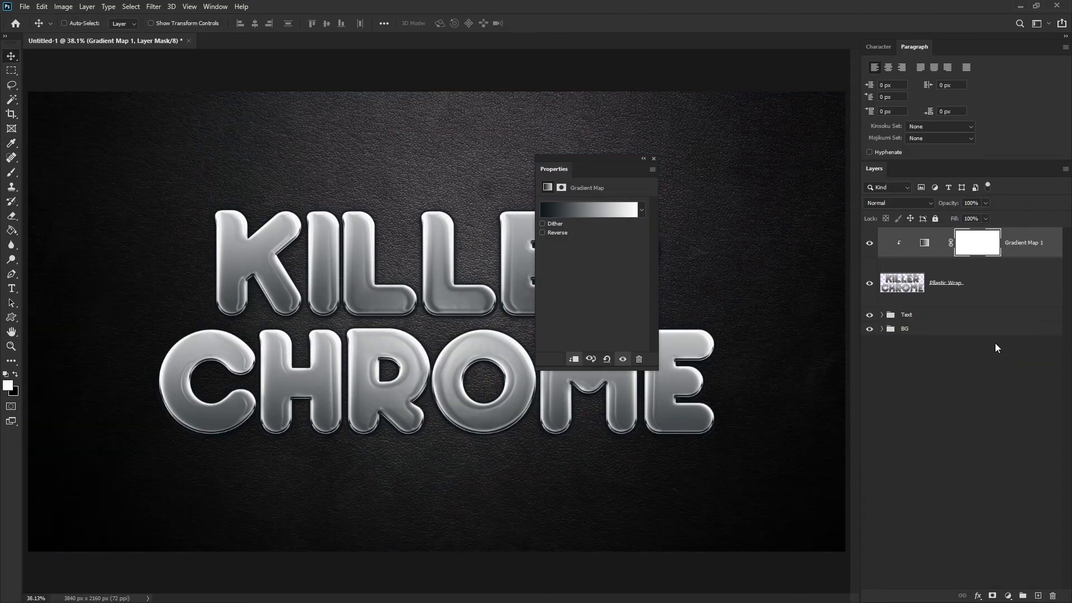
click(653, 159)
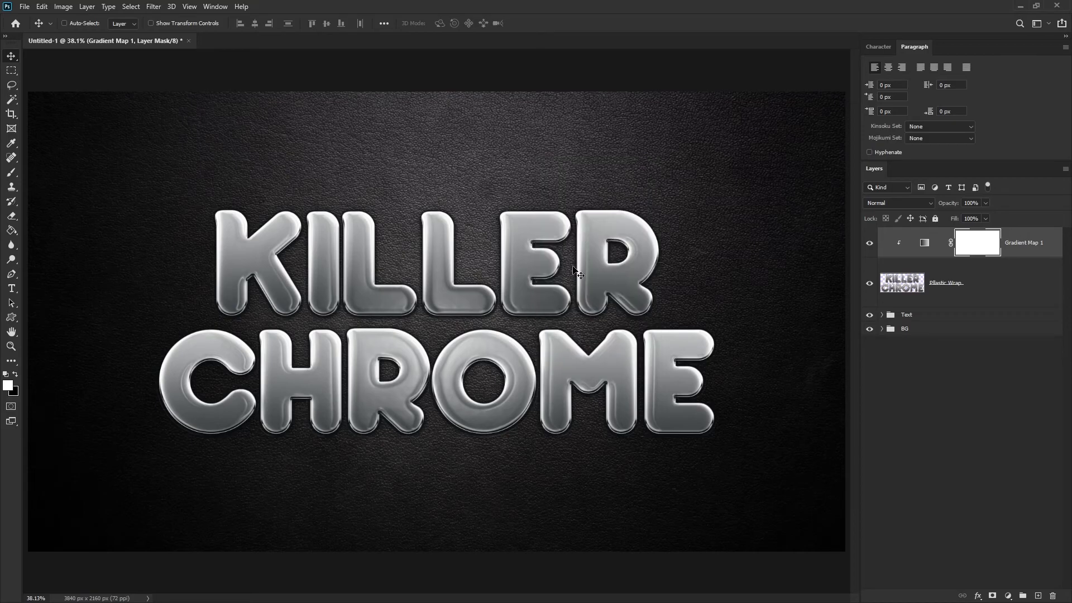